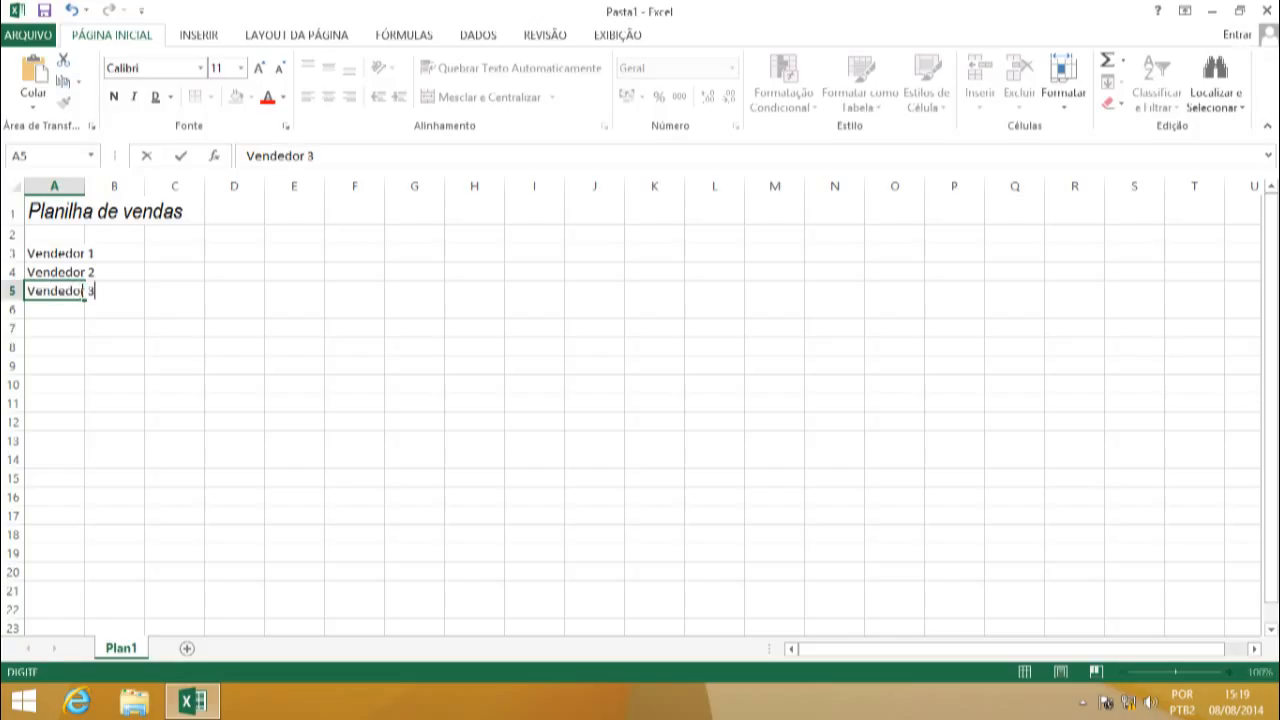
Step: Complete the seller label Vendedor 3 in cell A5
text(or 3)
key(Return)
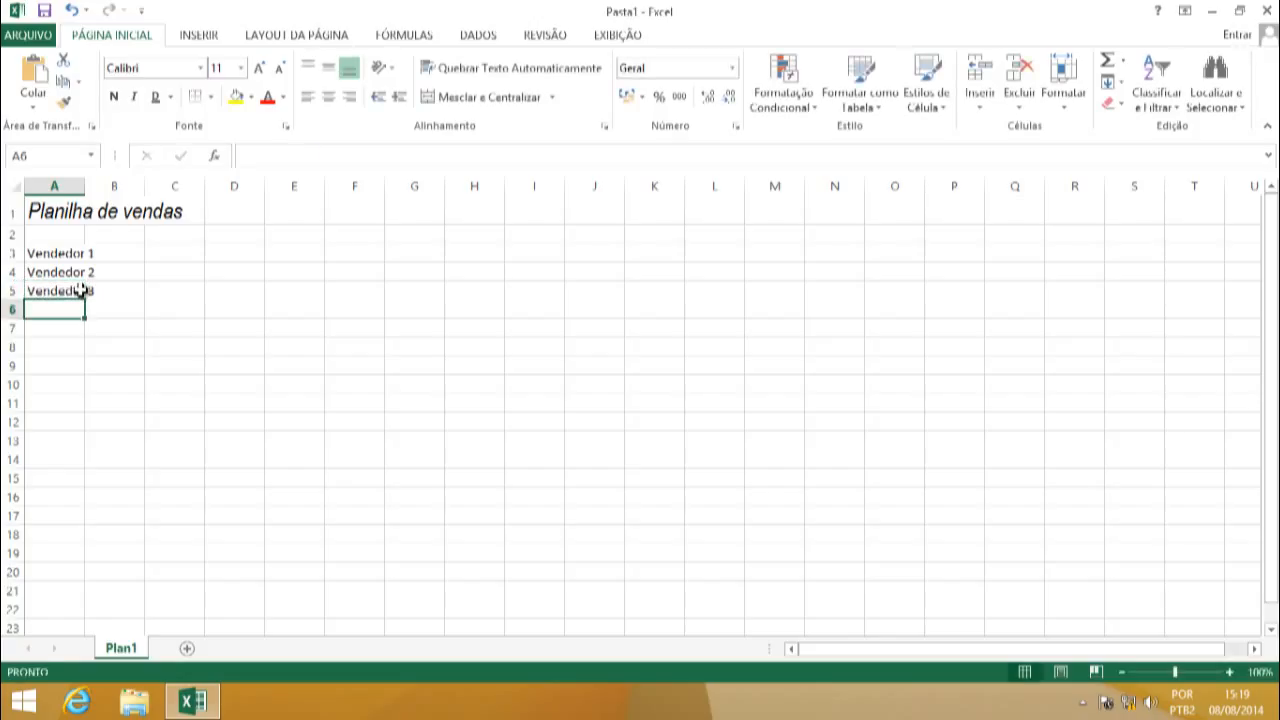
Step: Enter the column headers Produto 1, Produto 2 and Produto 3 in cells B2, C2 and D2
key(Up)
key(Up)
key(Up)
key(Up)
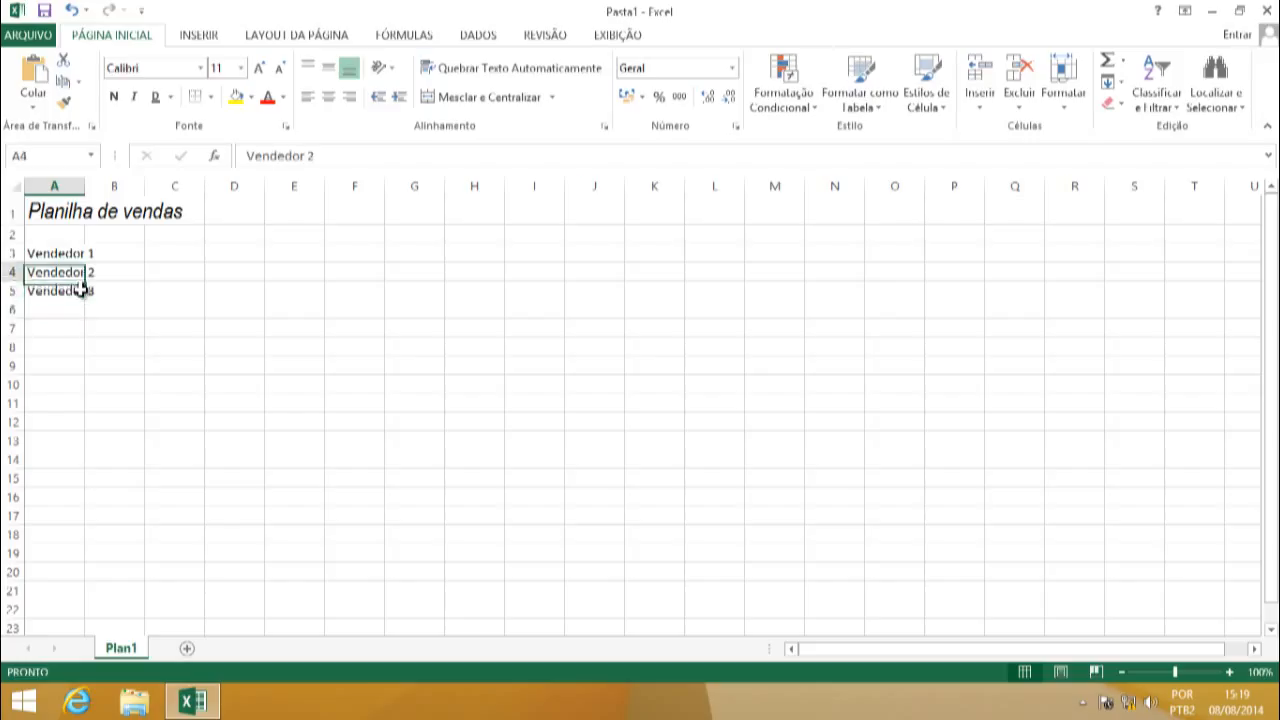
key(Right)
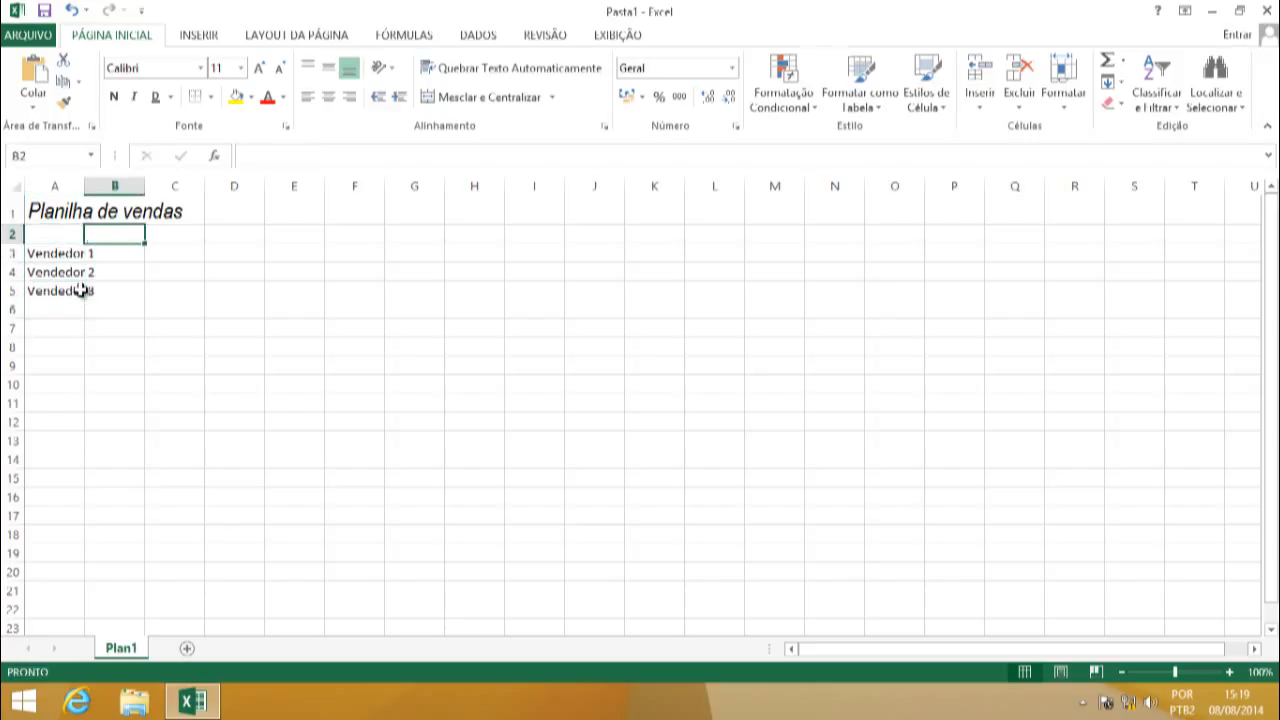
text(Produto)
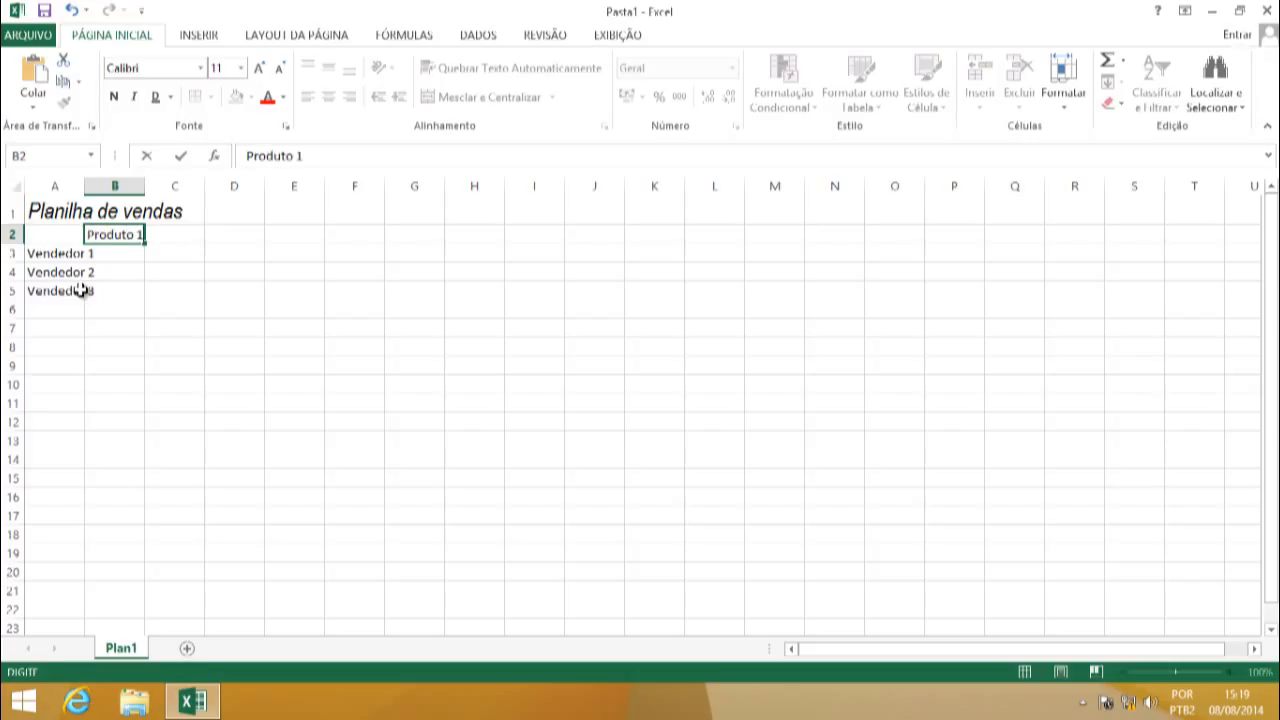
text( 1)
key(Tab)
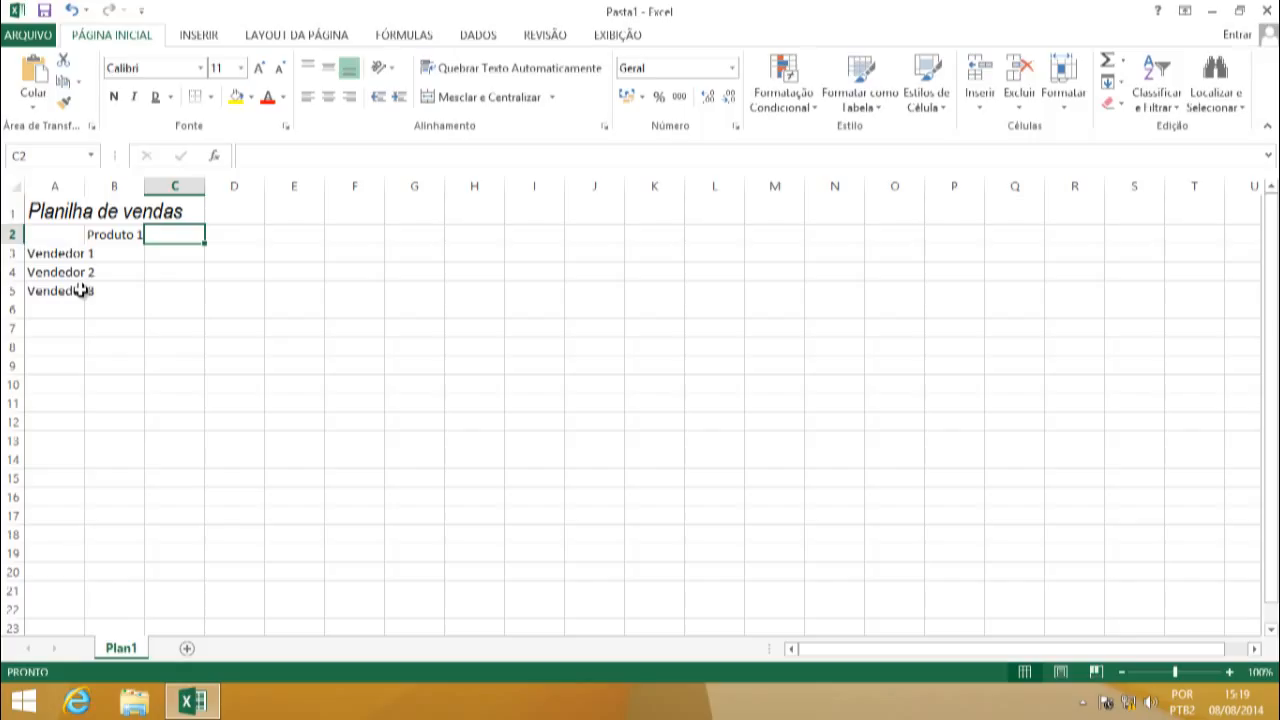
text(Prodtu)
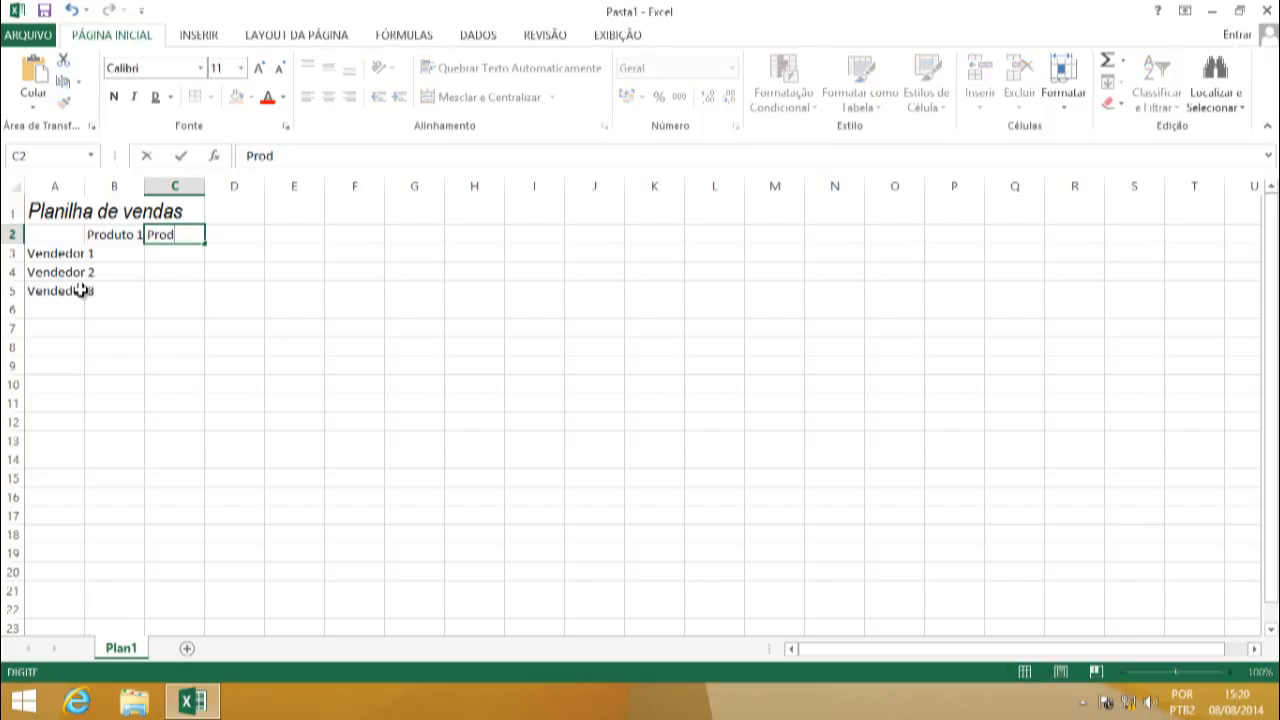
key(Tab)
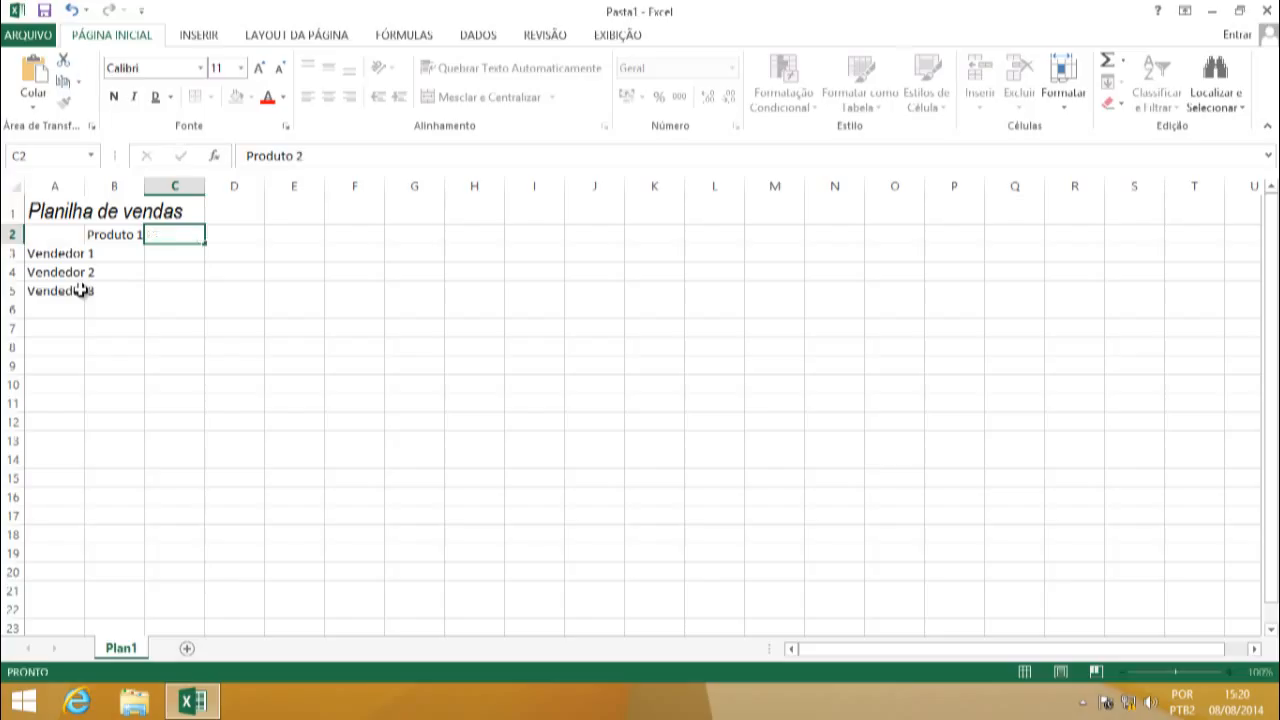
text(Pr)
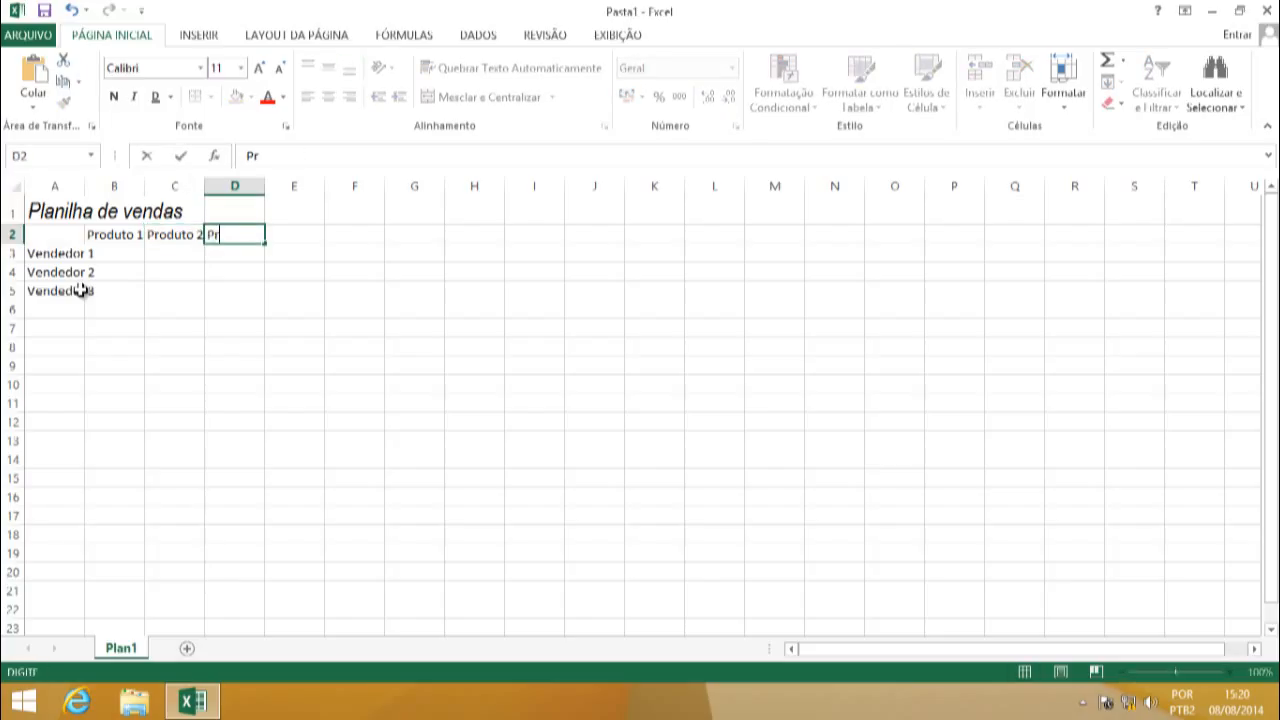
text(oduto 3)
key(Return)
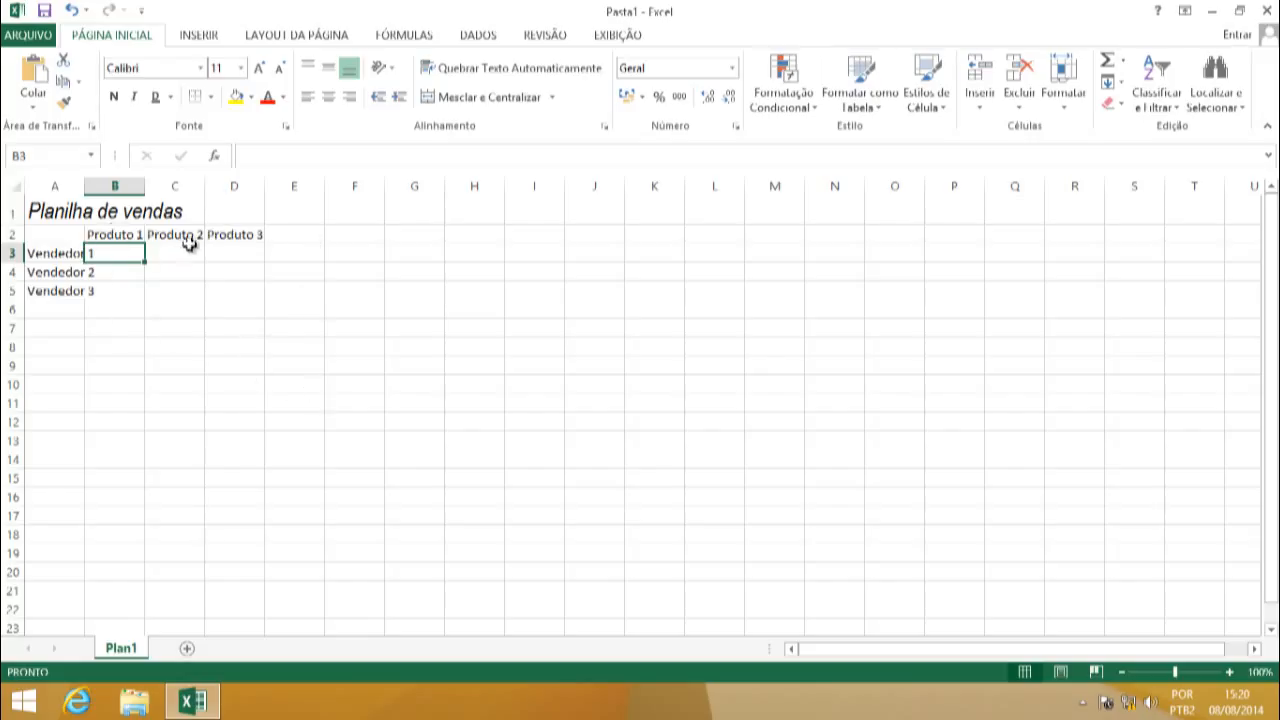
click(190, 322)
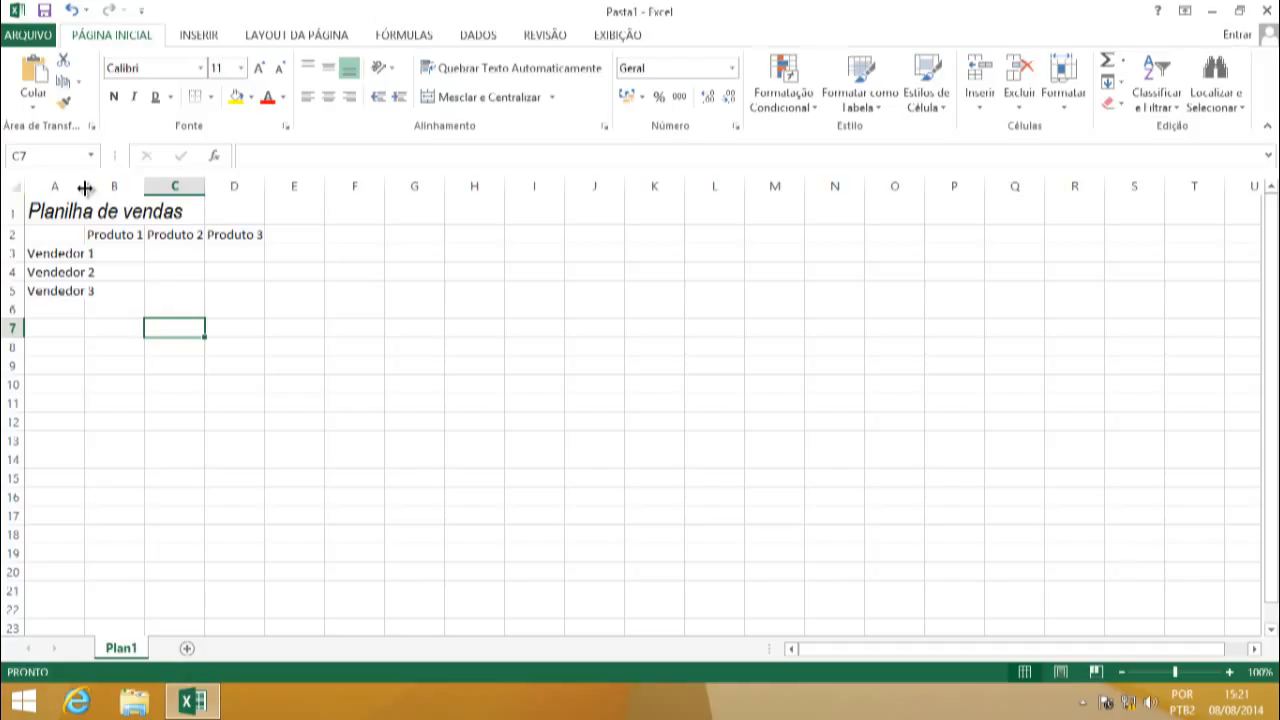
Step: Widen column A just enough for the Vendedor labels and widen columns B to D equally to give the Produto headers extra room
drag(85, 188, 117, 189)
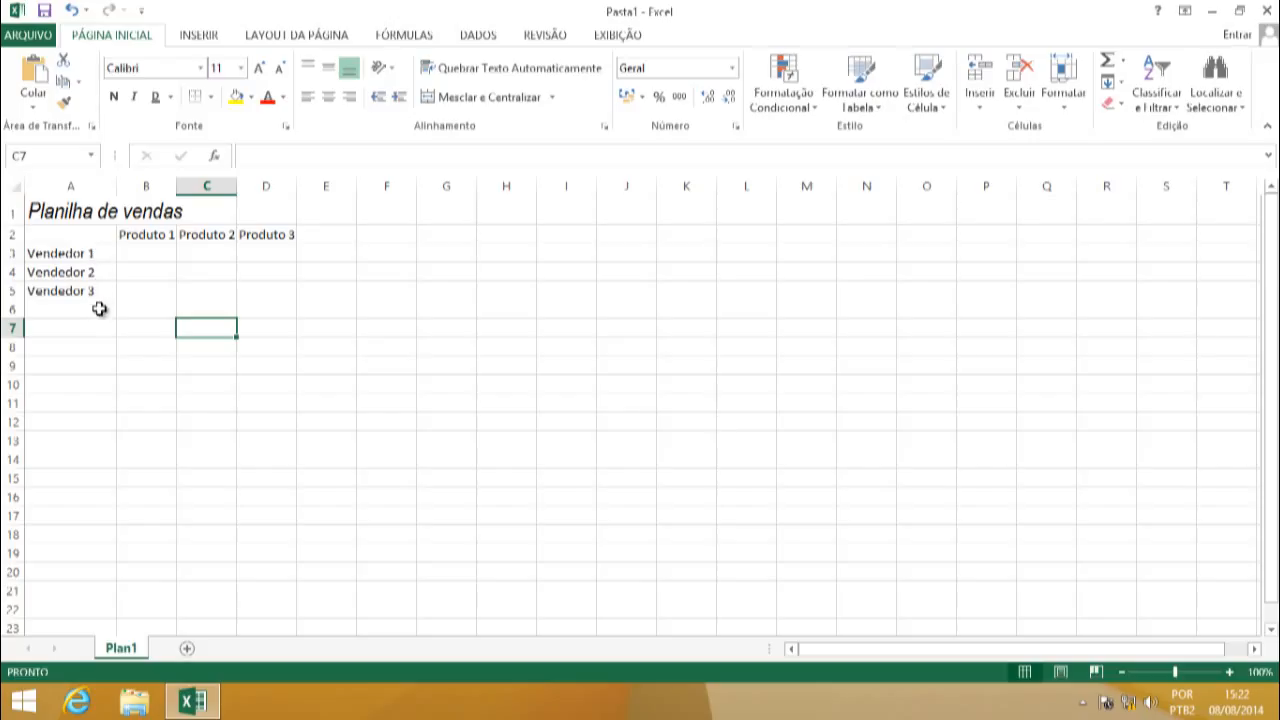
double_click(115, 188)
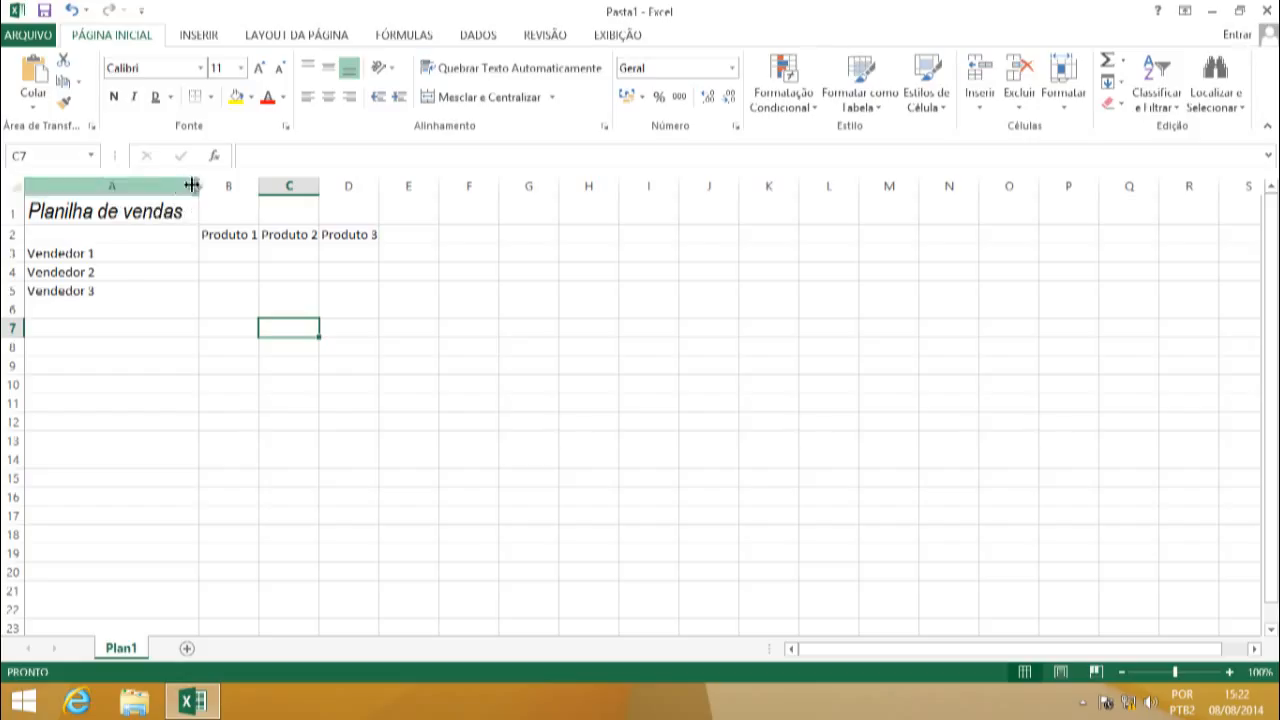
drag(199, 185, 107, 194)
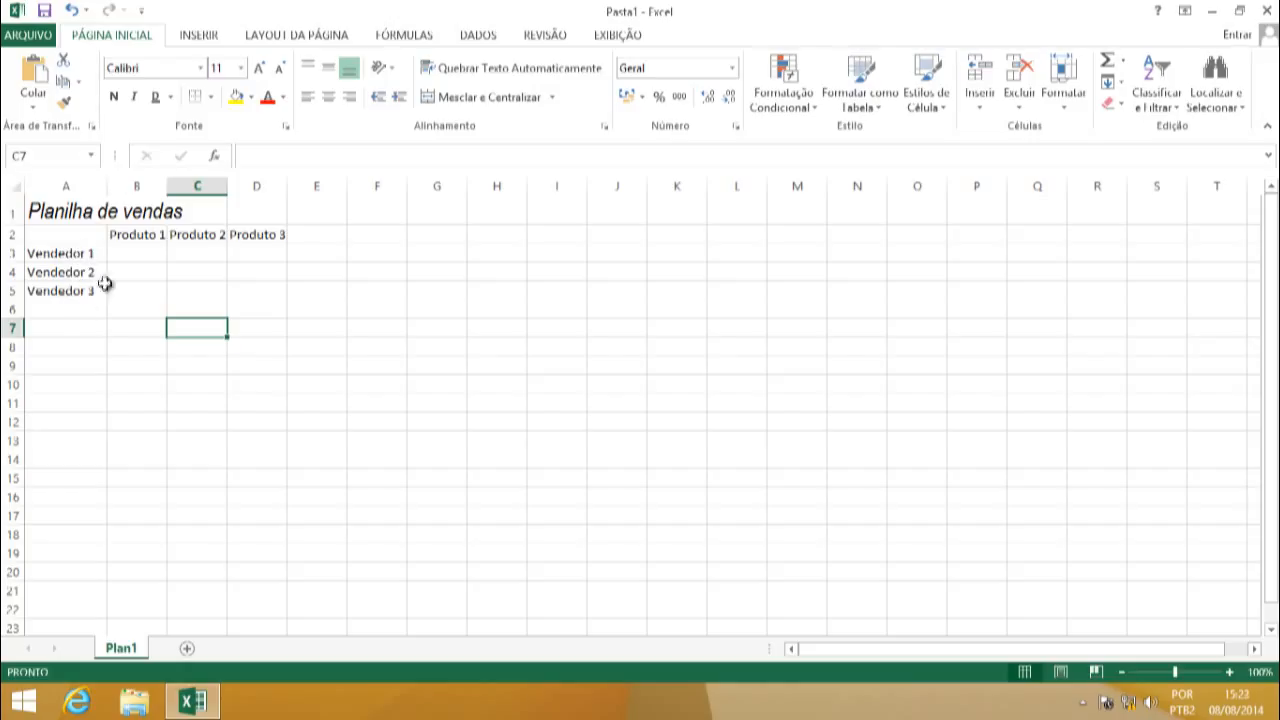
double_click(168, 182)
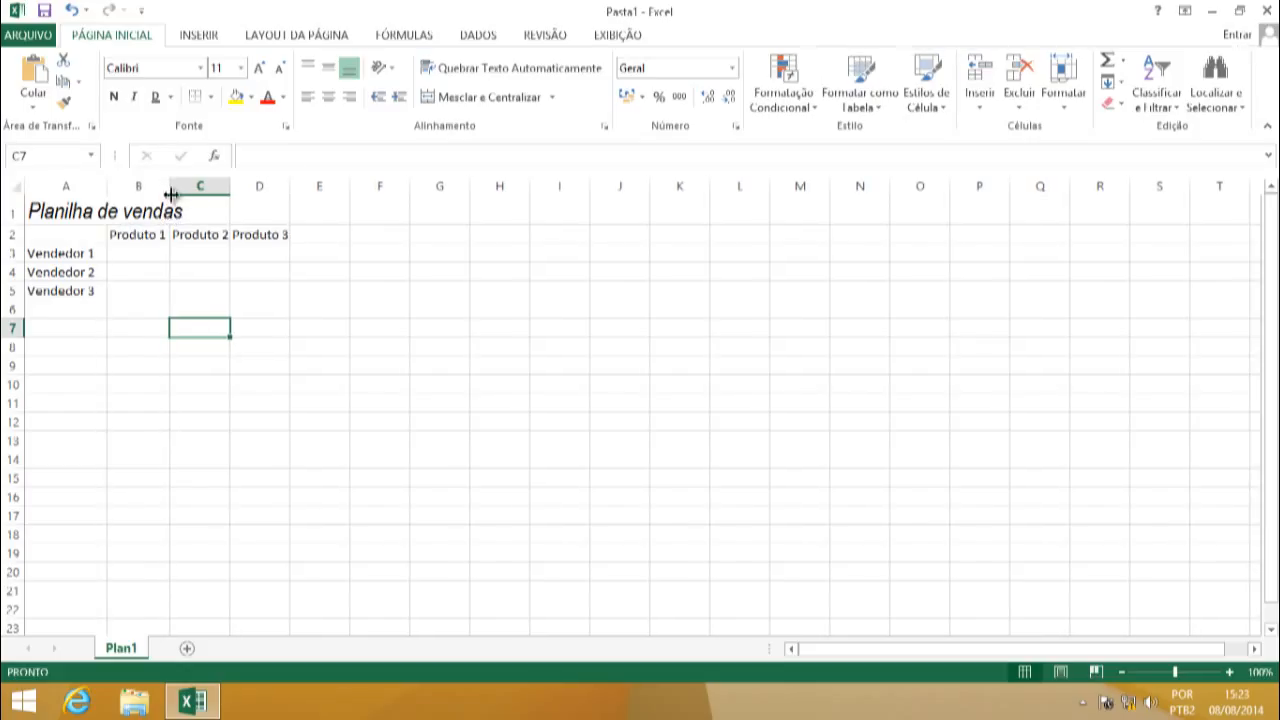
drag(172, 186, 368, 186)
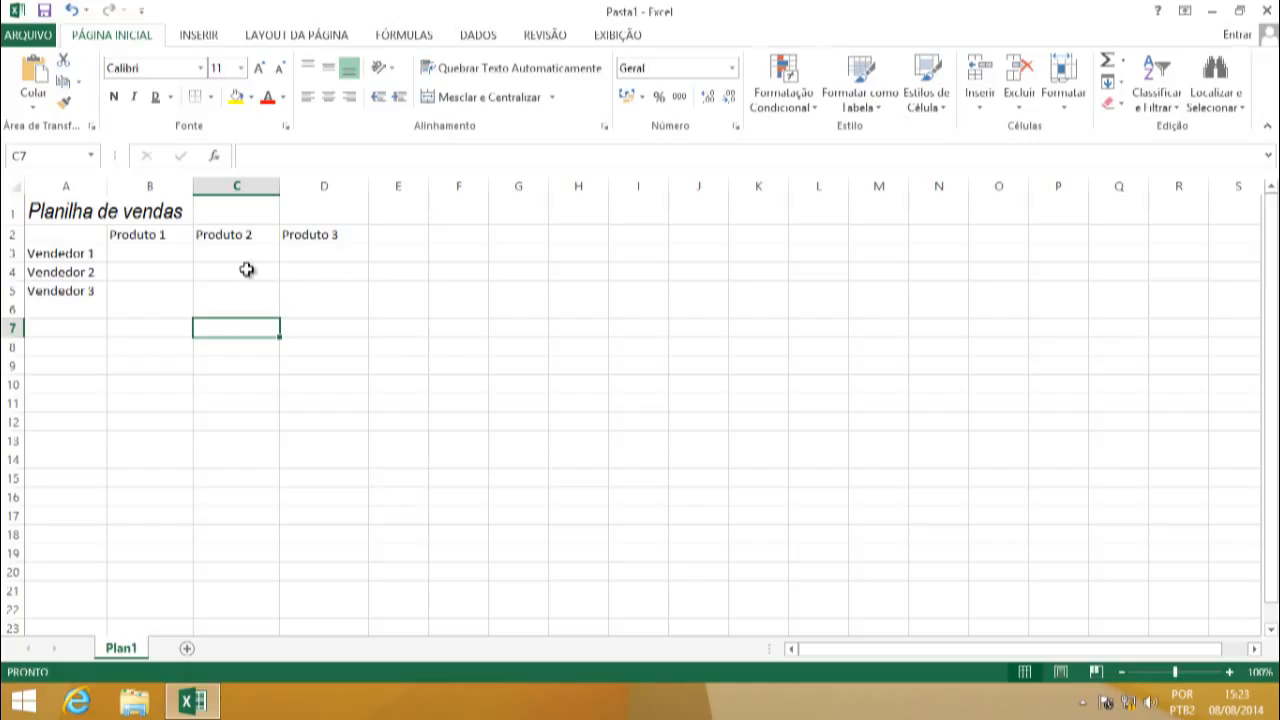
Step: Try centred, left and right alignment on the Produto 1 header in B2, ending with centred
click(174, 237)
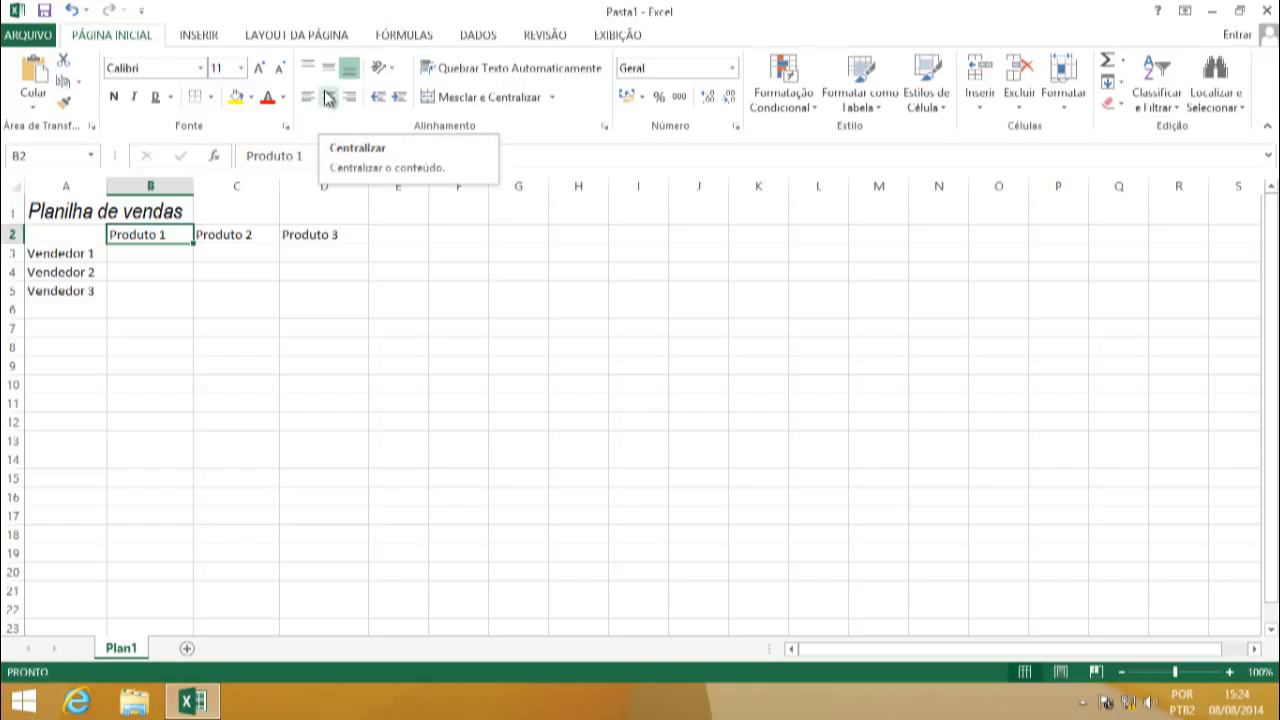
click(329, 97)
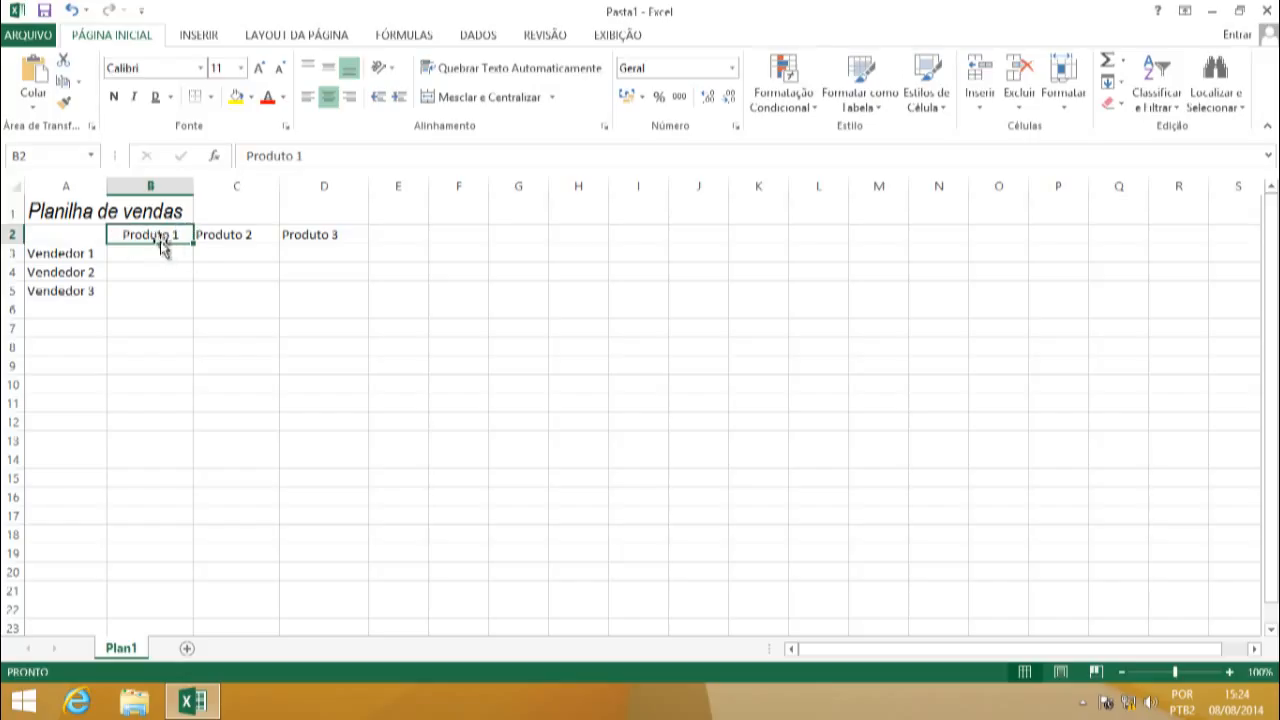
click(307, 100)
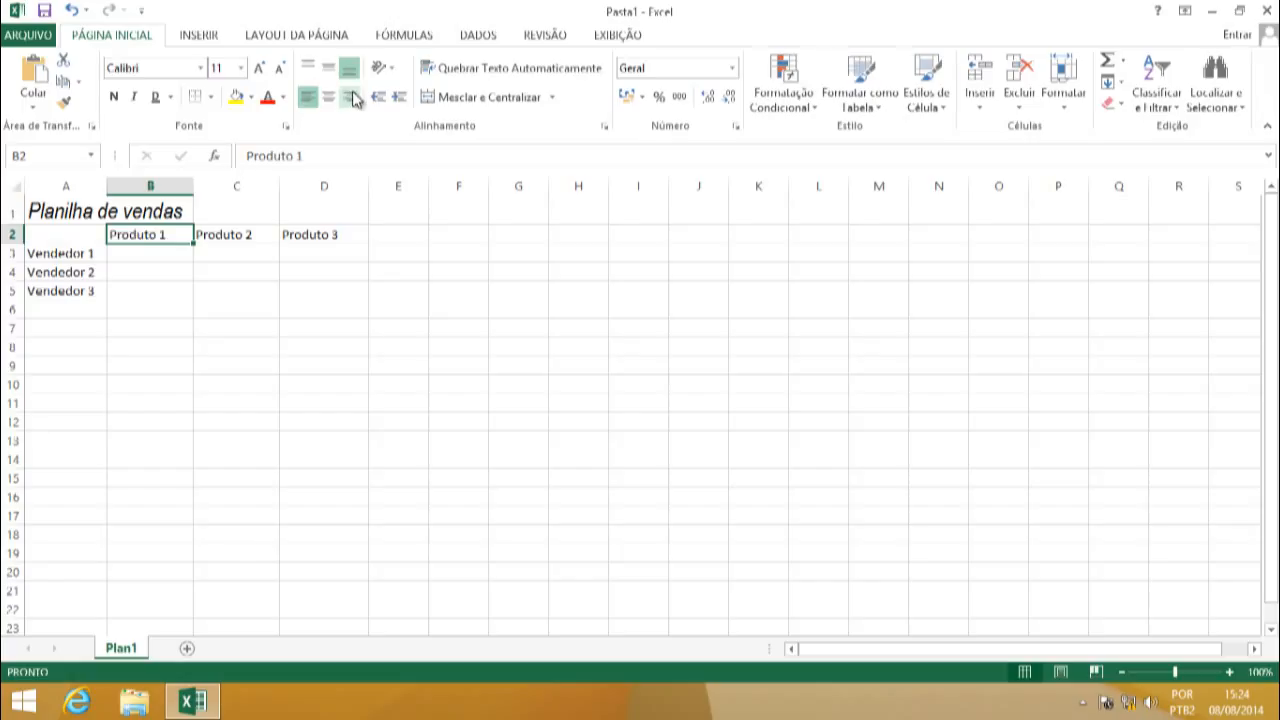
click(352, 98)
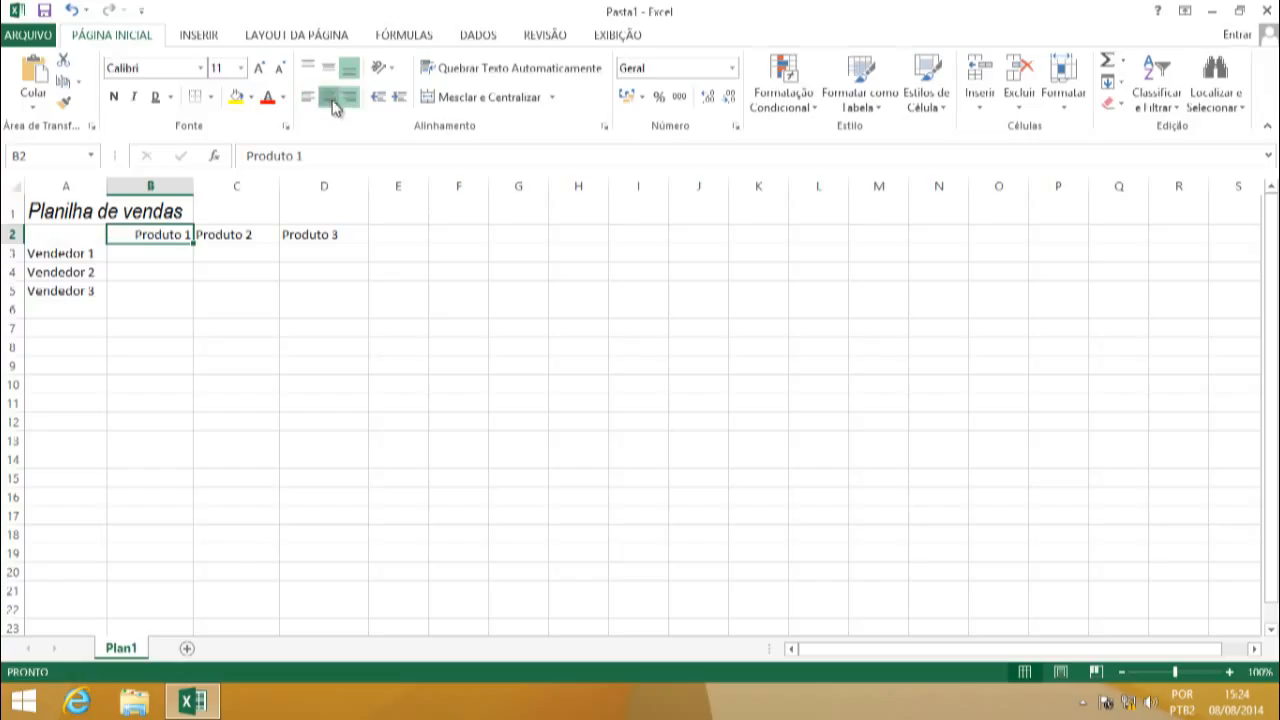
click(331, 102)
click(249, 257)
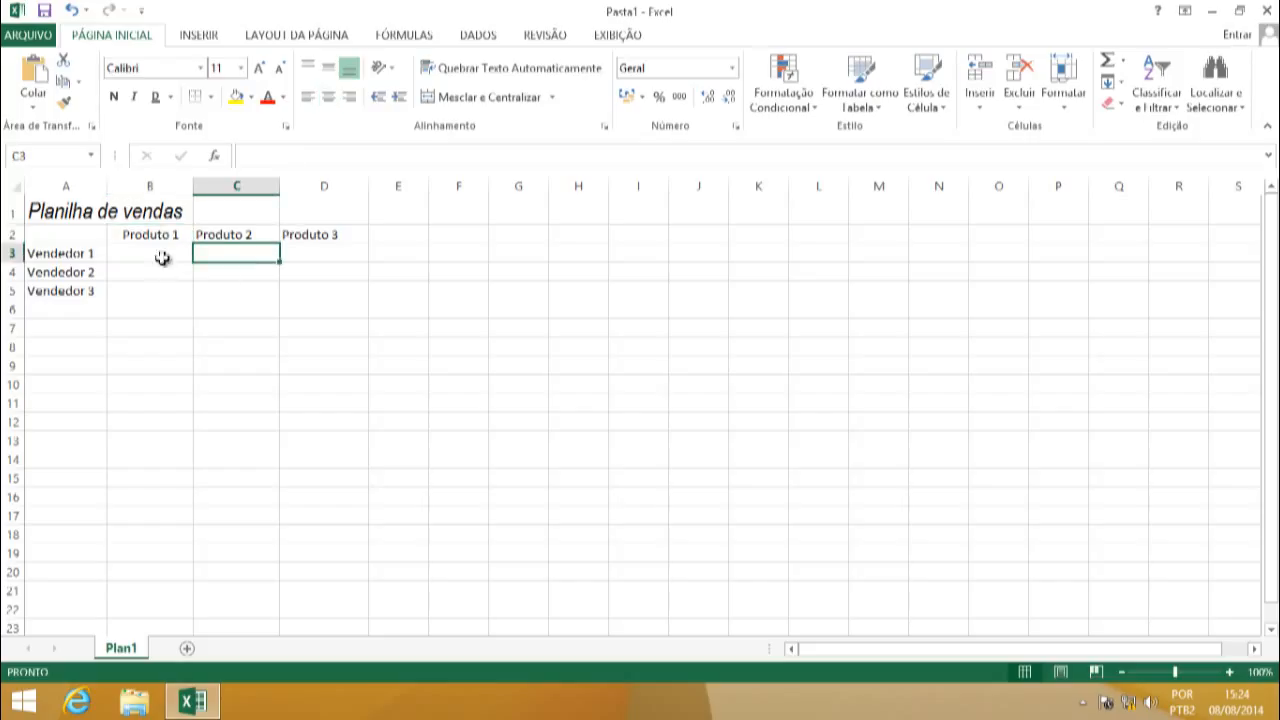
Step: Centre the three Produto headers horizontally in the range B2:D2
click(156, 235)
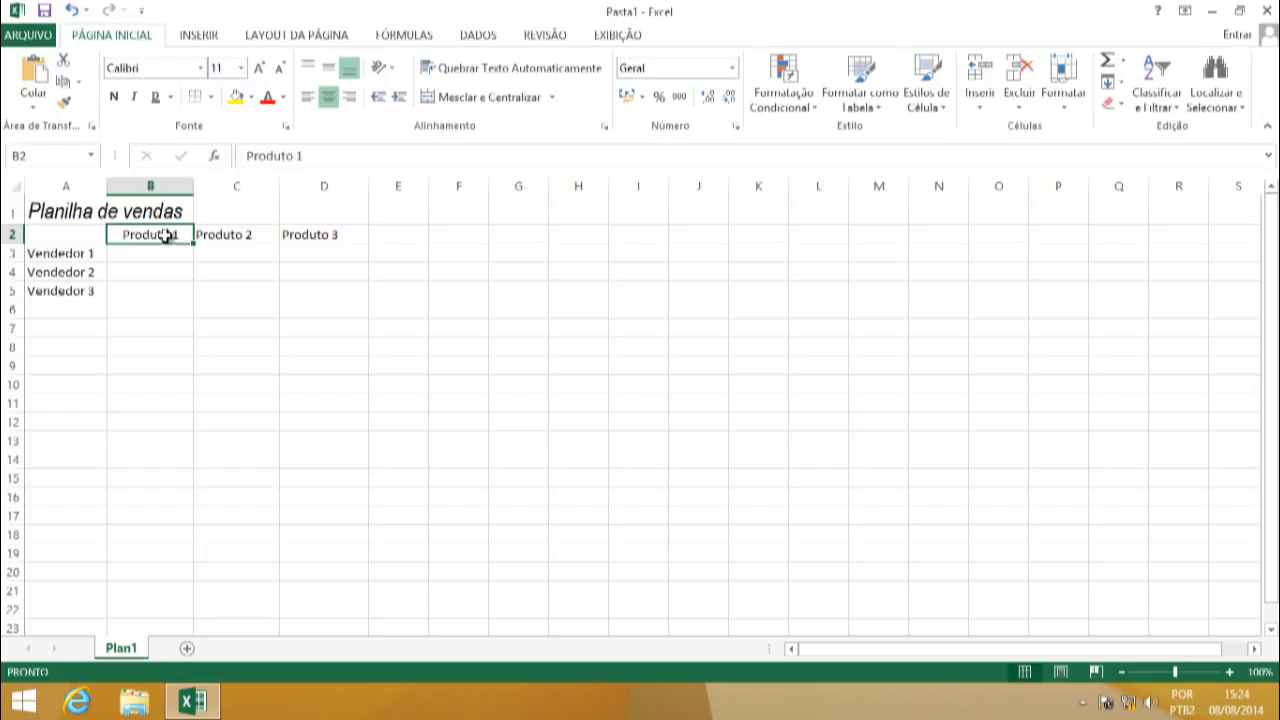
drag(165, 235, 314, 234)
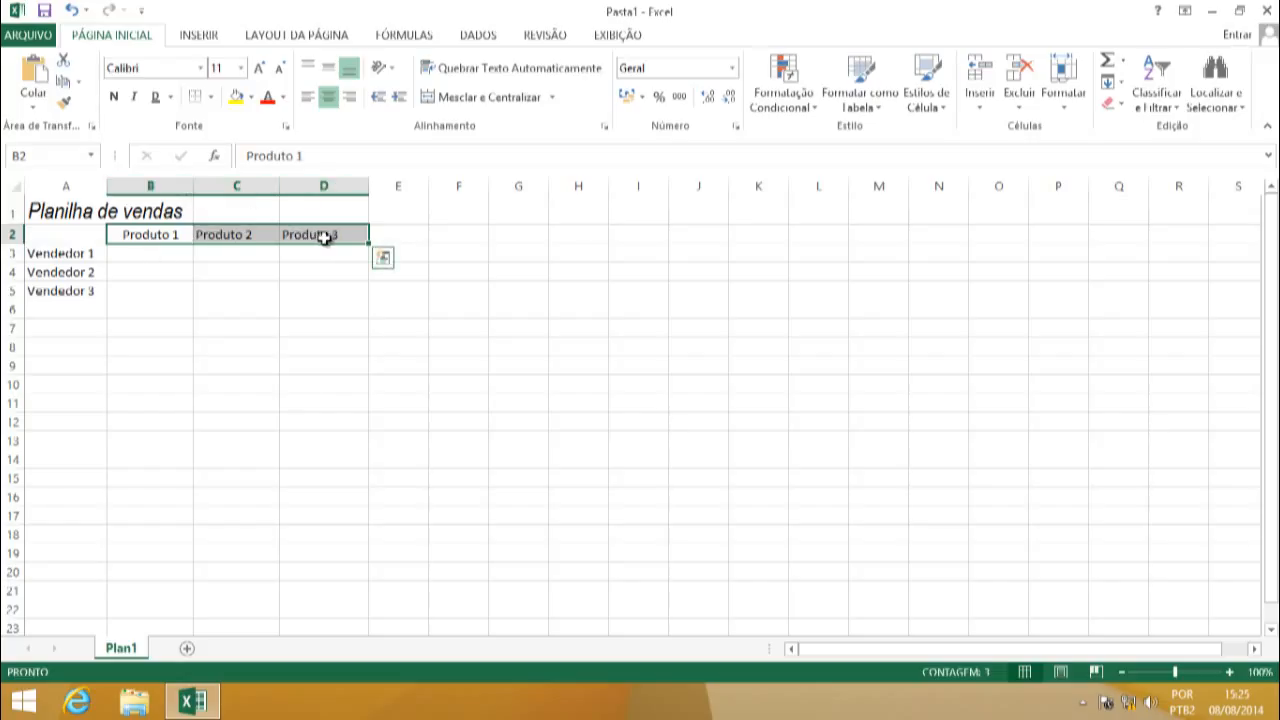
click(330, 98)
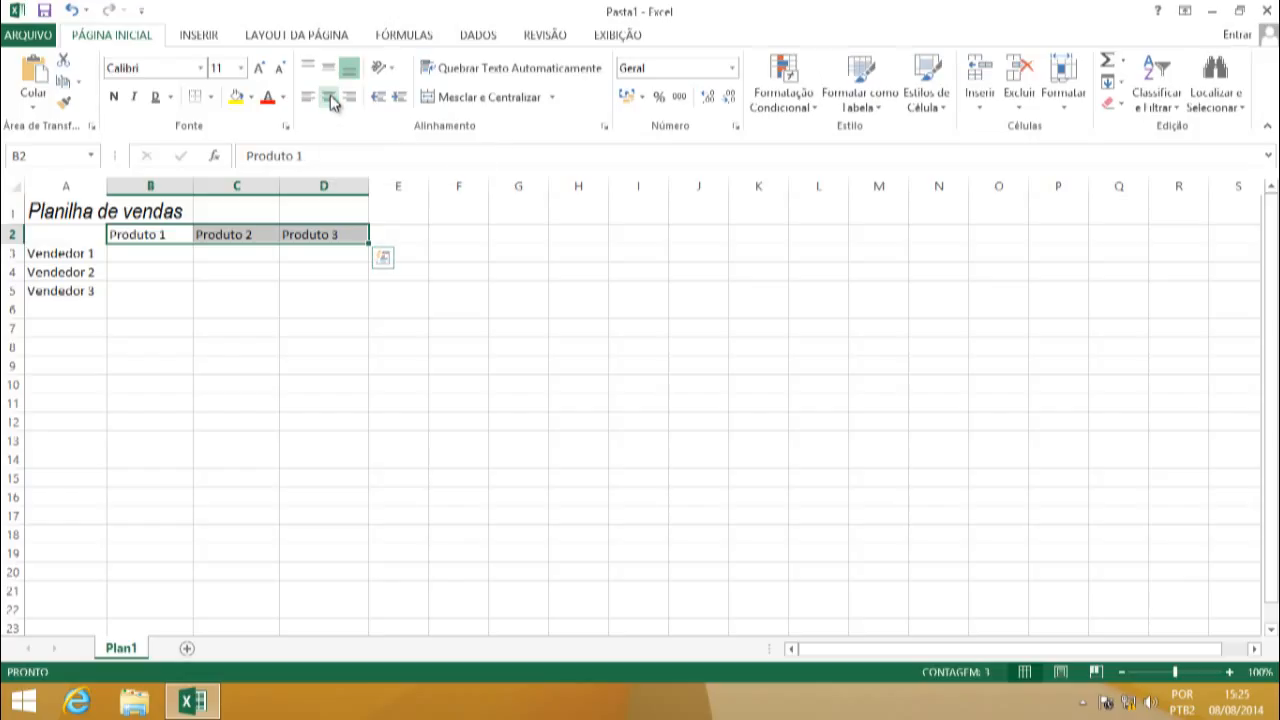
click(330, 98)
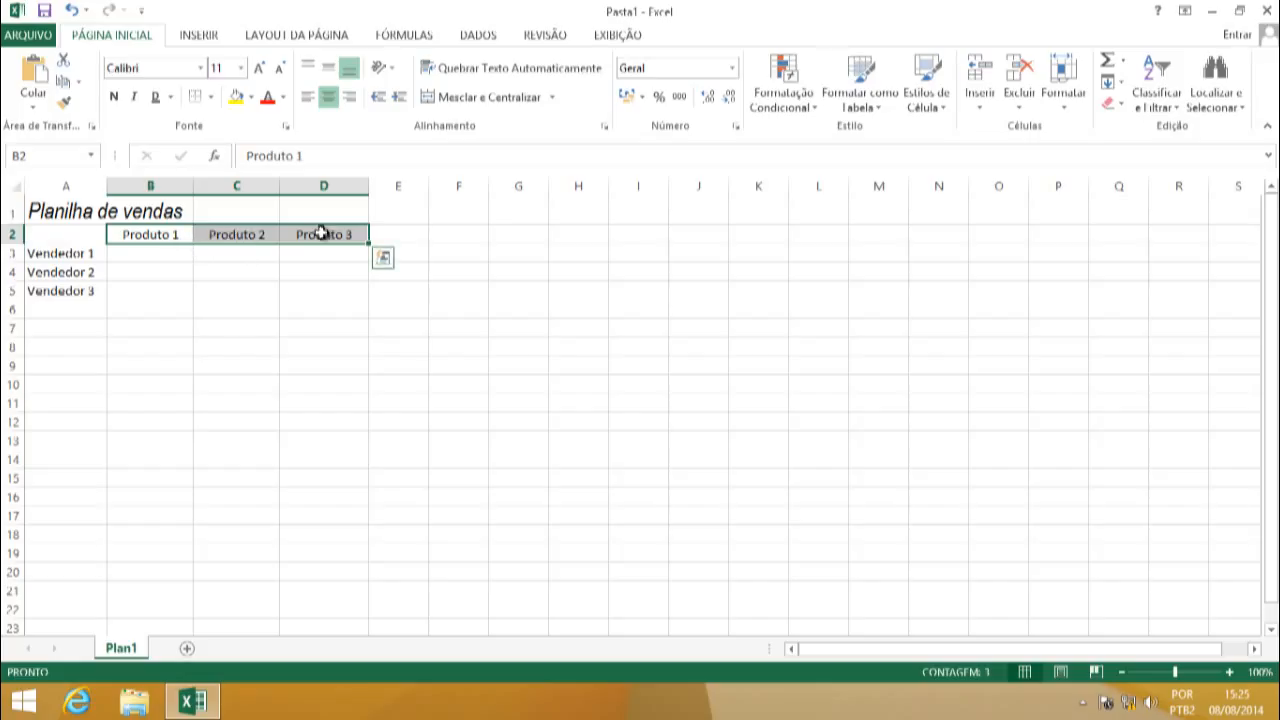
click(153, 233)
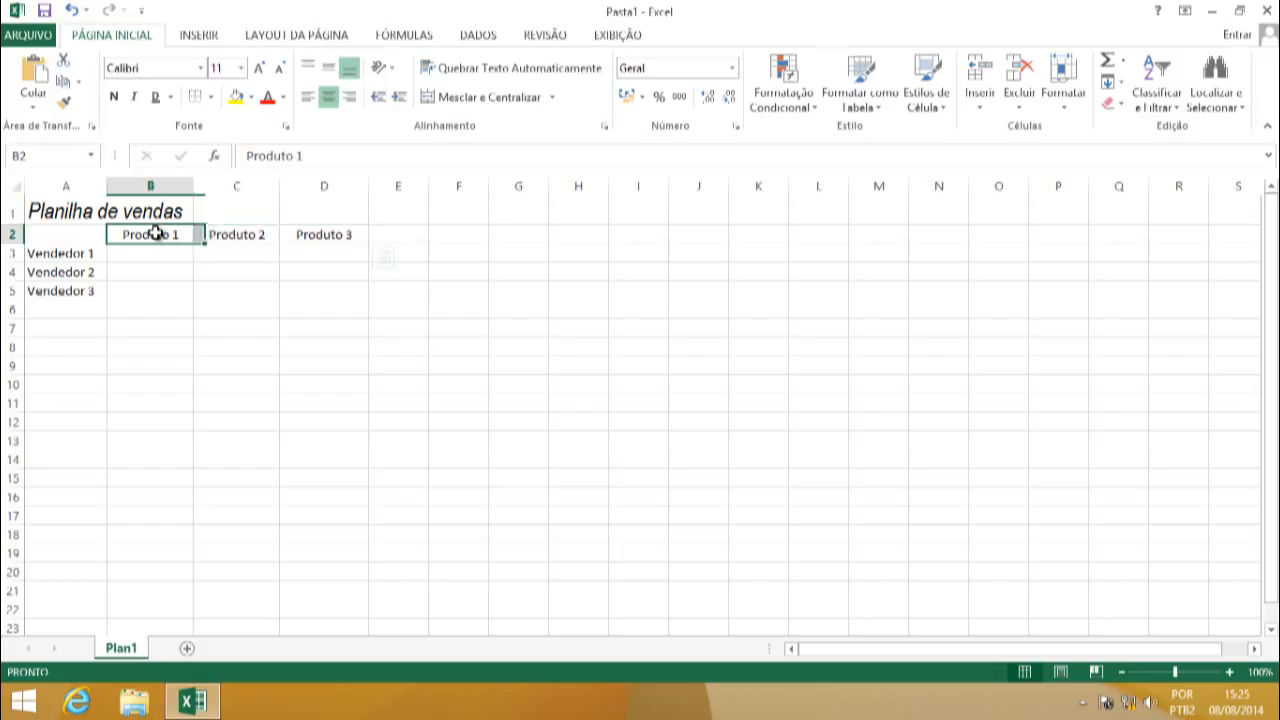
click(226, 234)
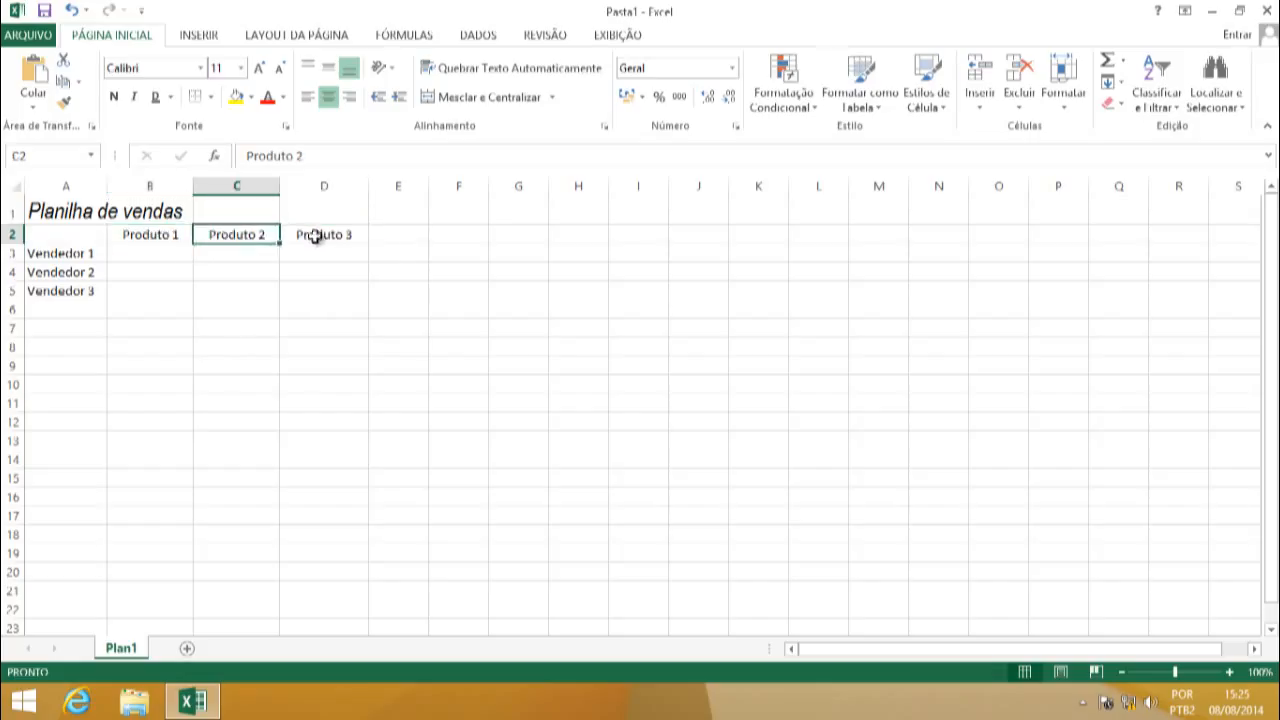
click(314, 234)
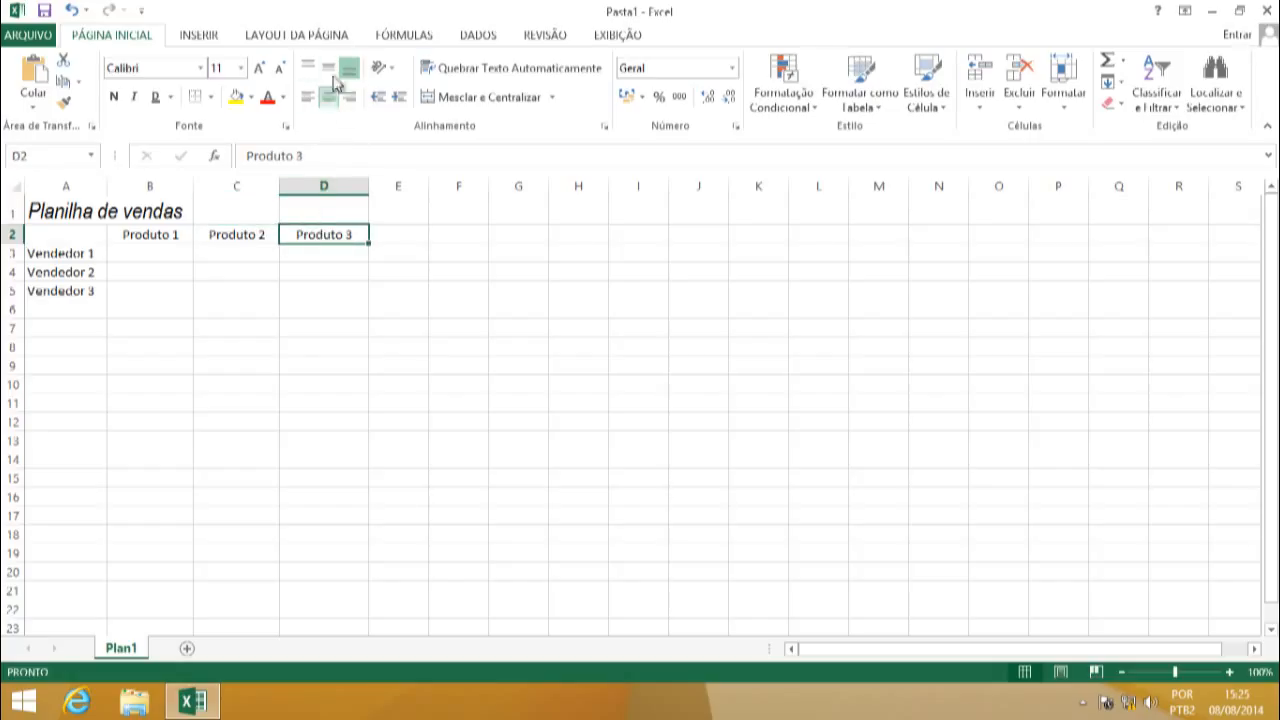
click(250, 238)
click(160, 238)
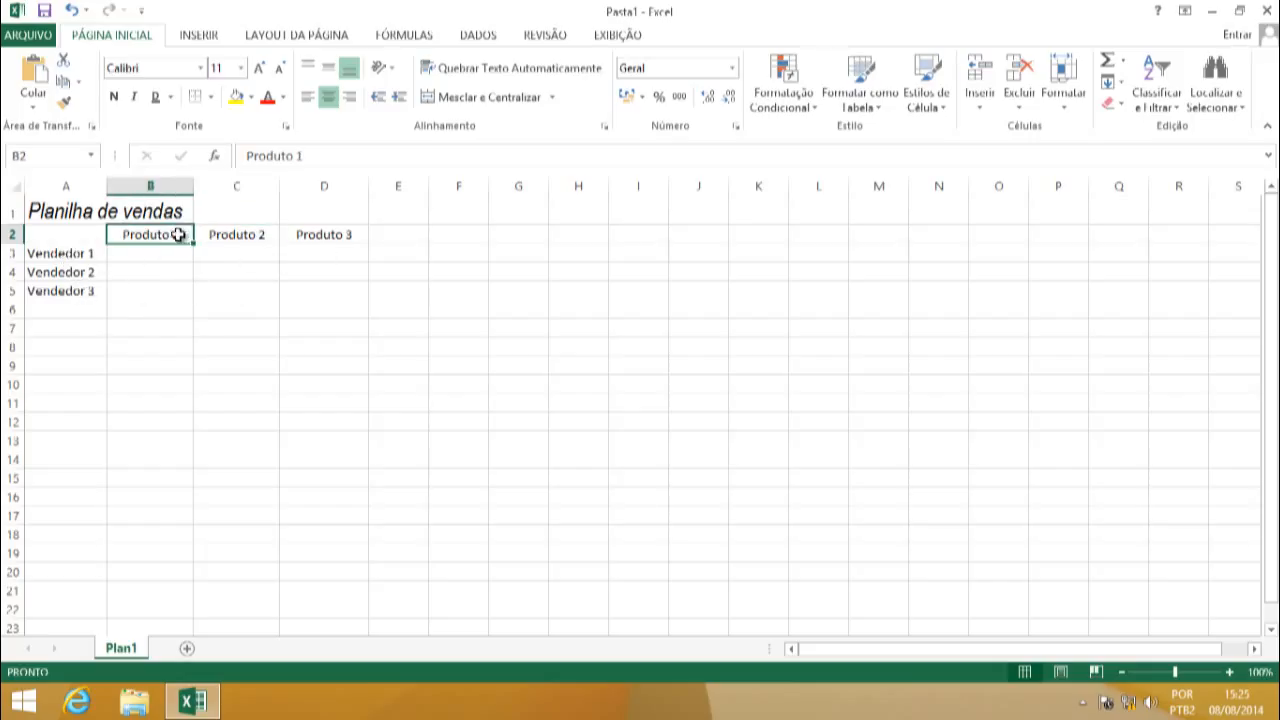
Step: Change the font colour of the title Planilha de vendas in A1 to standard blue
click(150, 210)
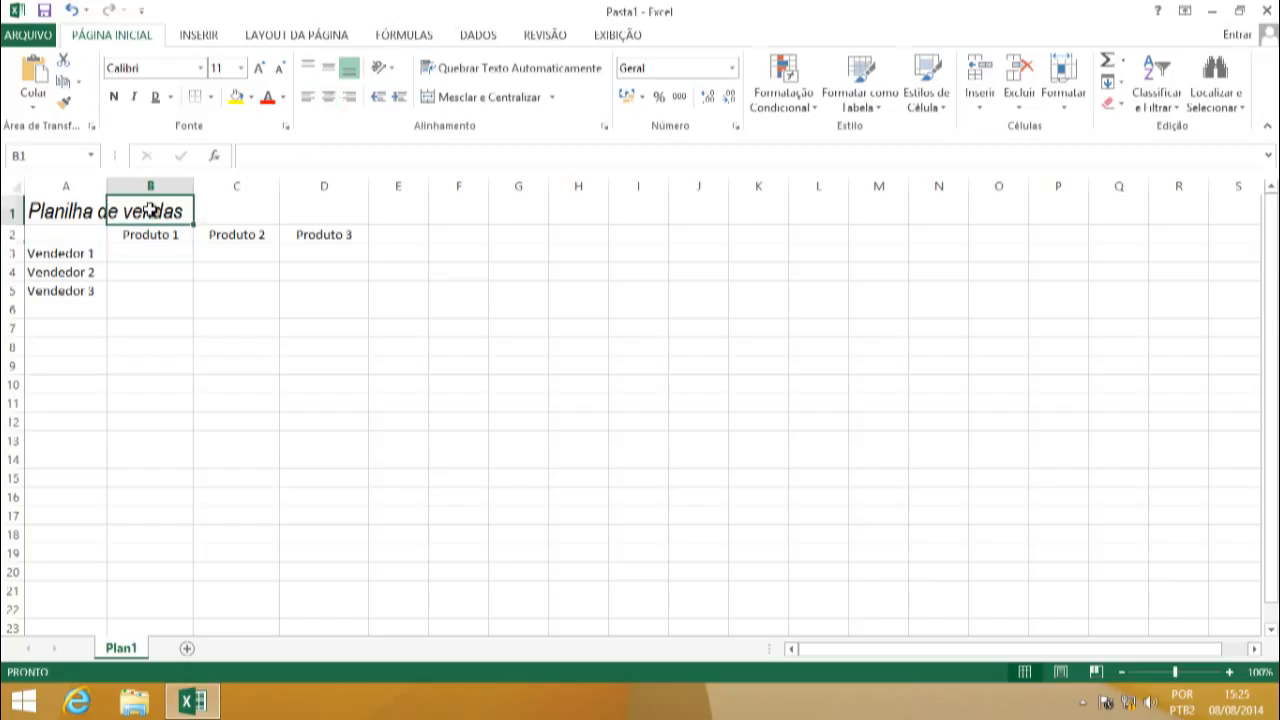
click(80, 210)
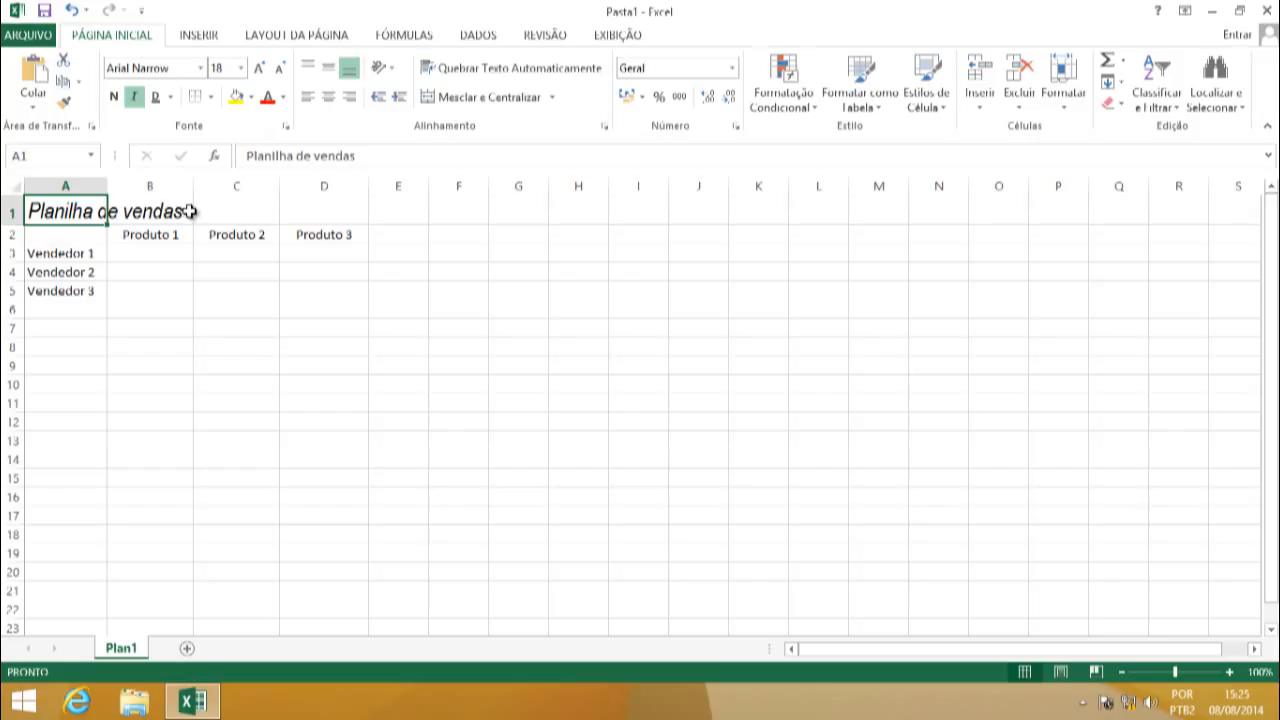
click(284, 100)
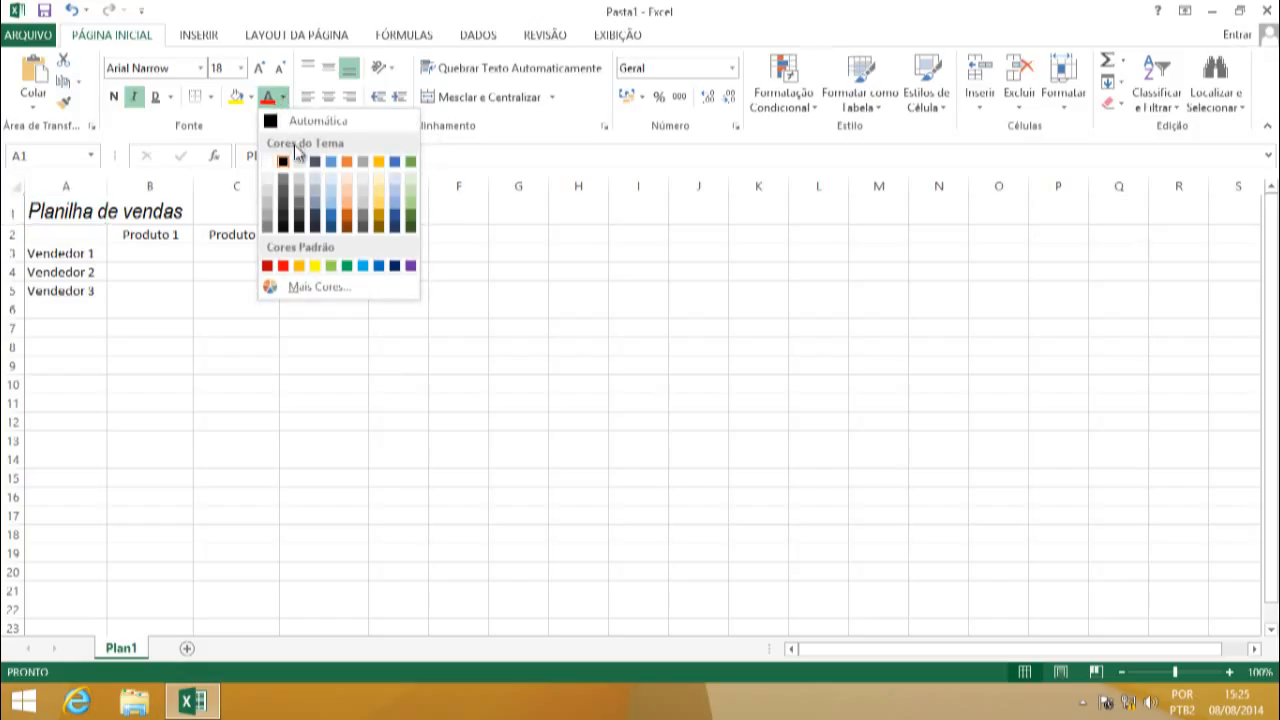
click(380, 266)
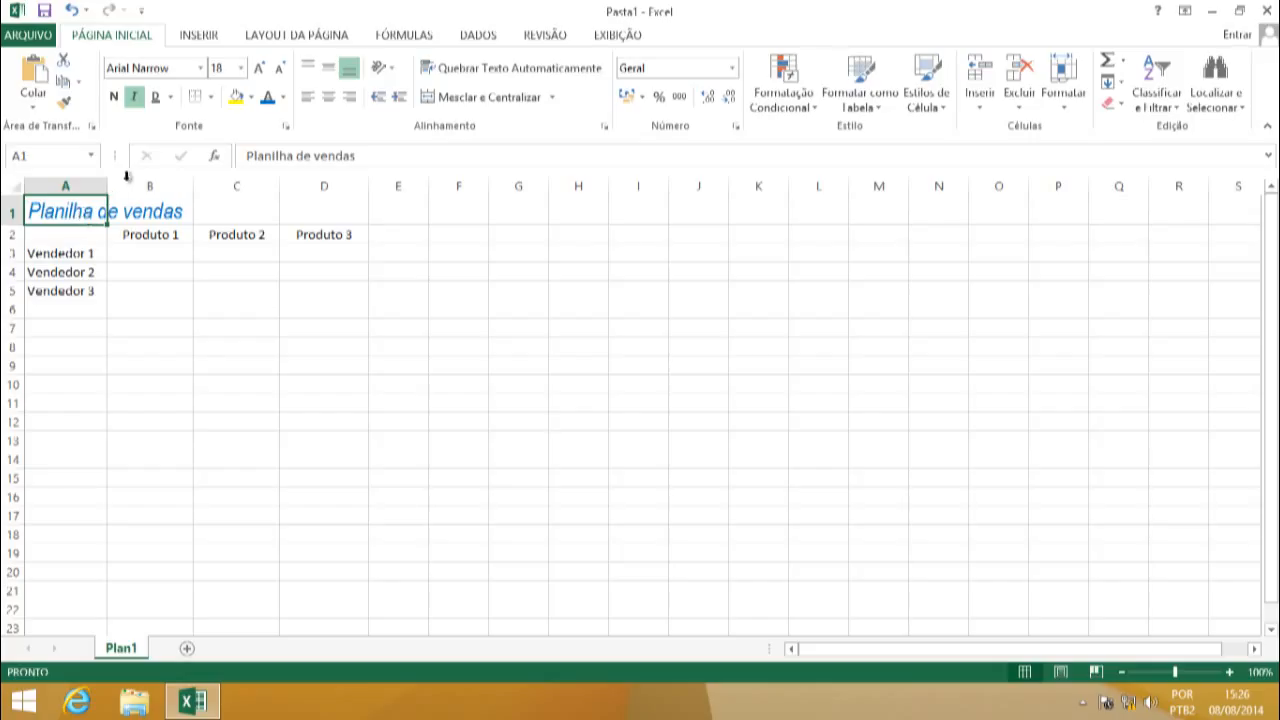
Step: Fill title cell A1 with the lightest grey theme colour
click(252, 97)
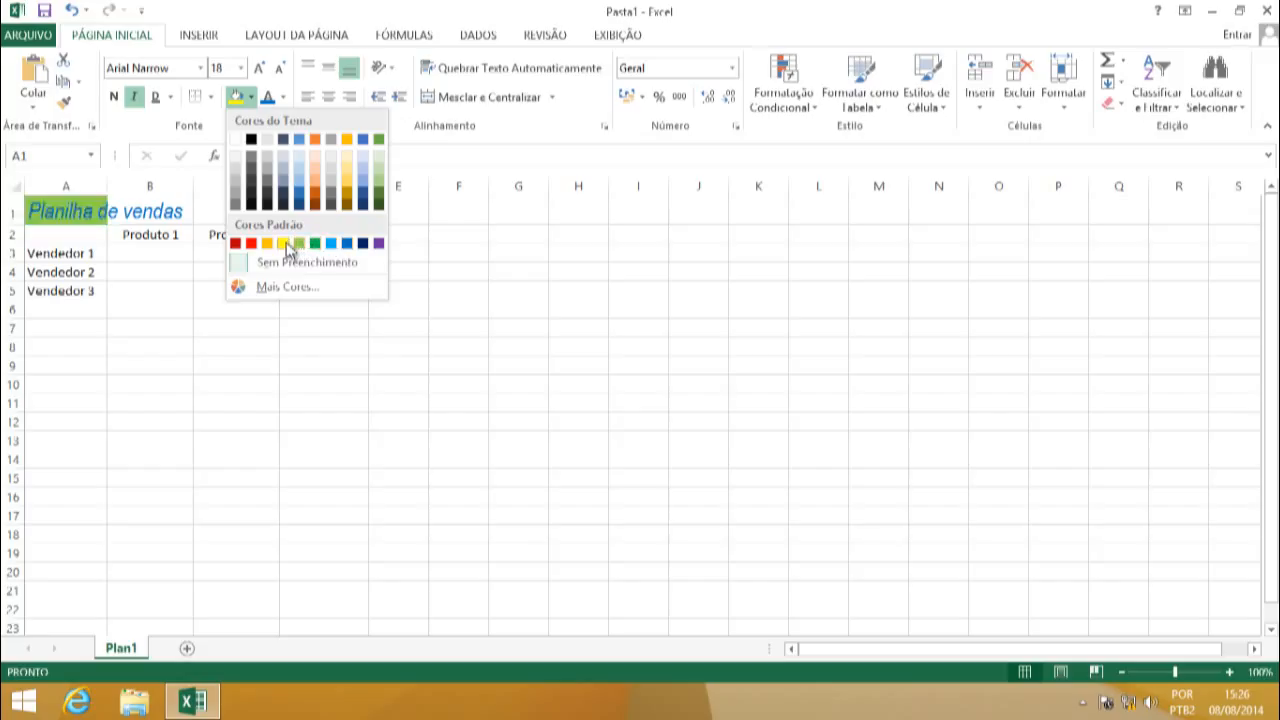
click(237, 160)
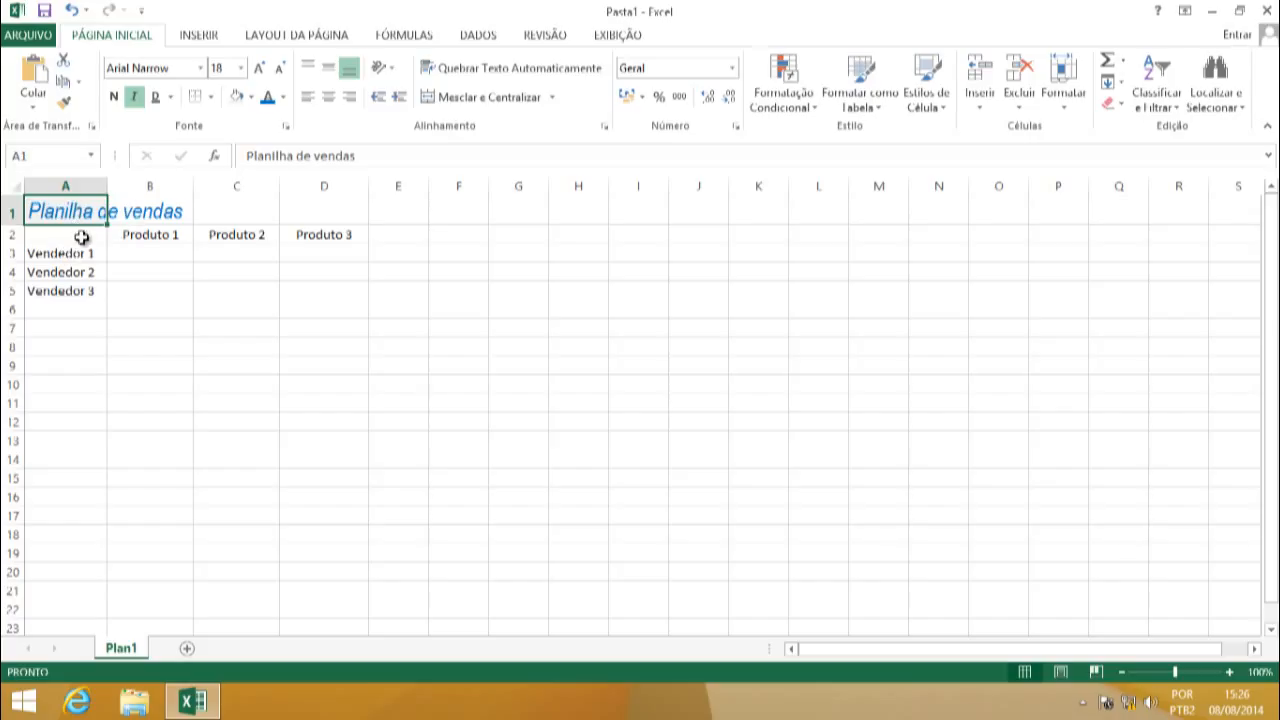
click(145, 270)
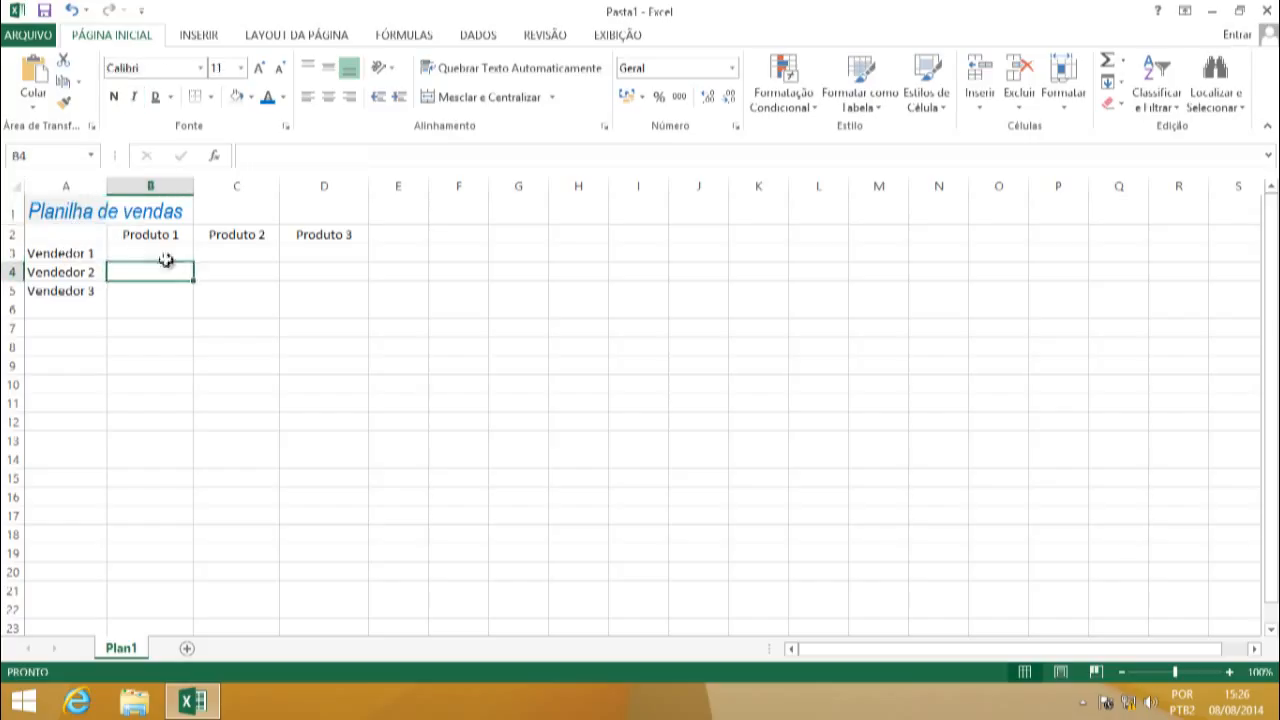
click(59, 209)
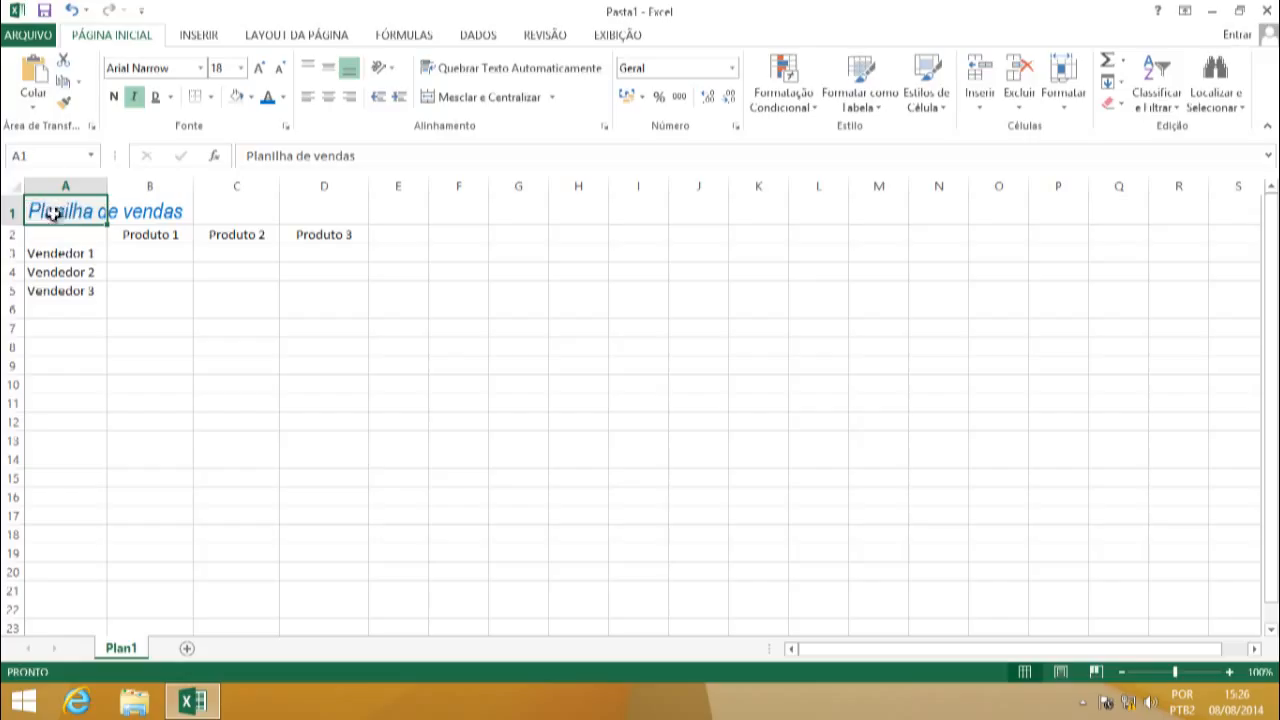
click(170, 211)
click(278, 210)
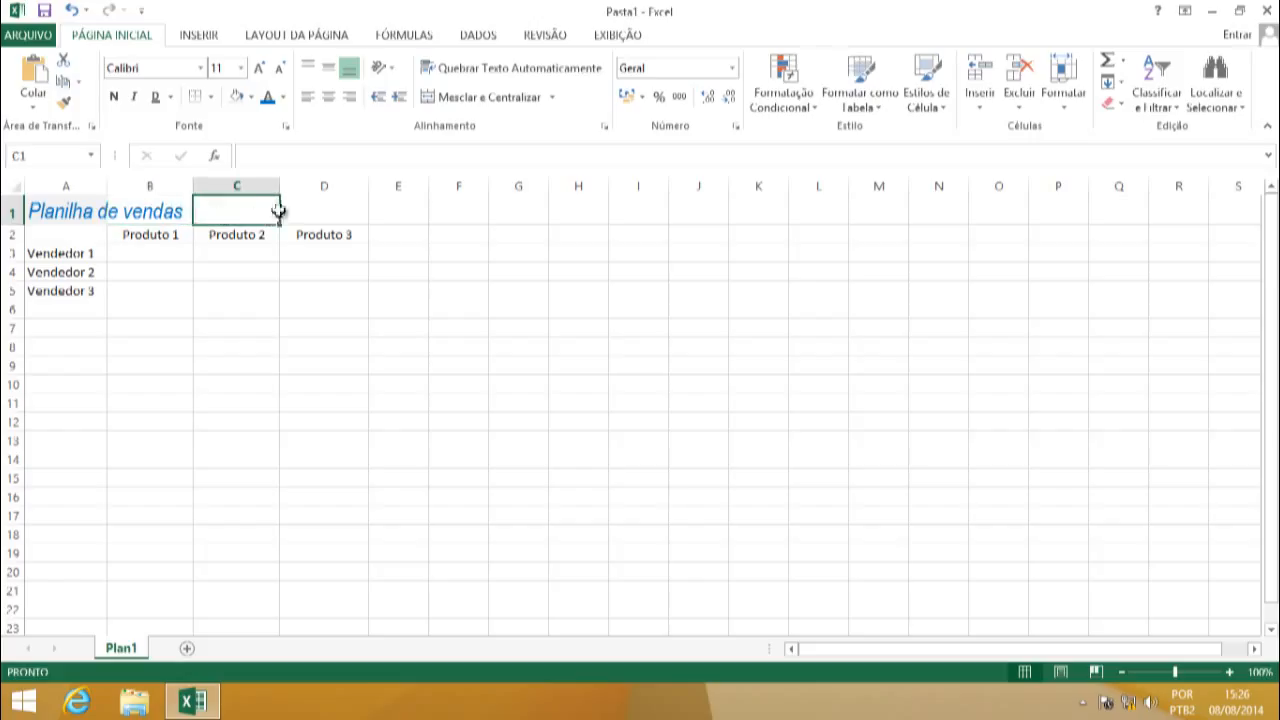
click(309, 208)
Step: Try centring the title Planilha de vendas within cell A1 alone, and return it to left alignment
click(62, 212)
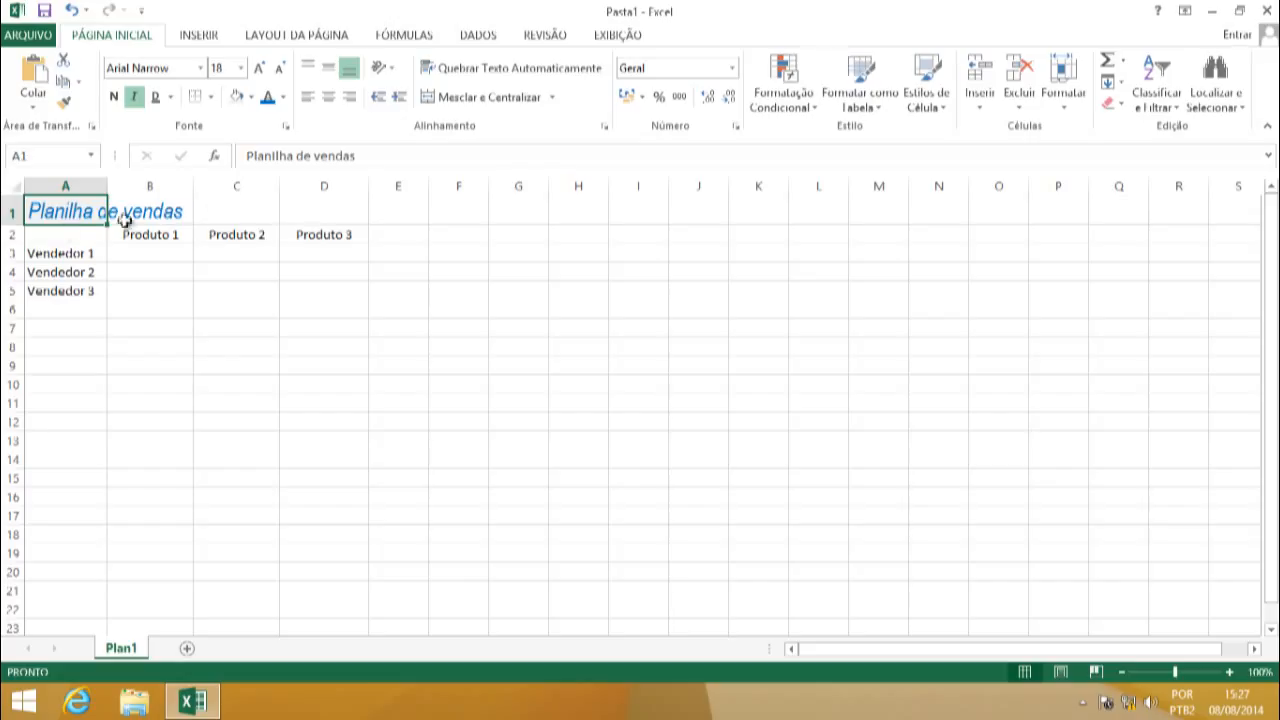
click(327, 100)
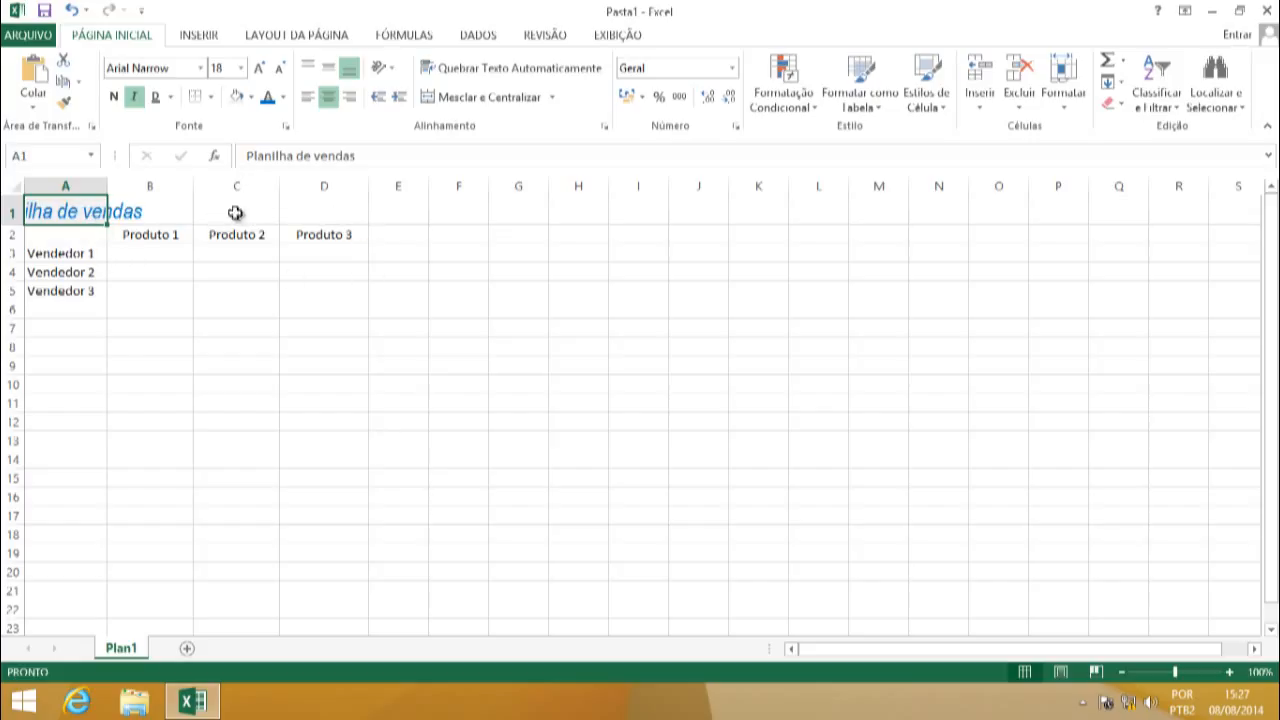
click(310, 100)
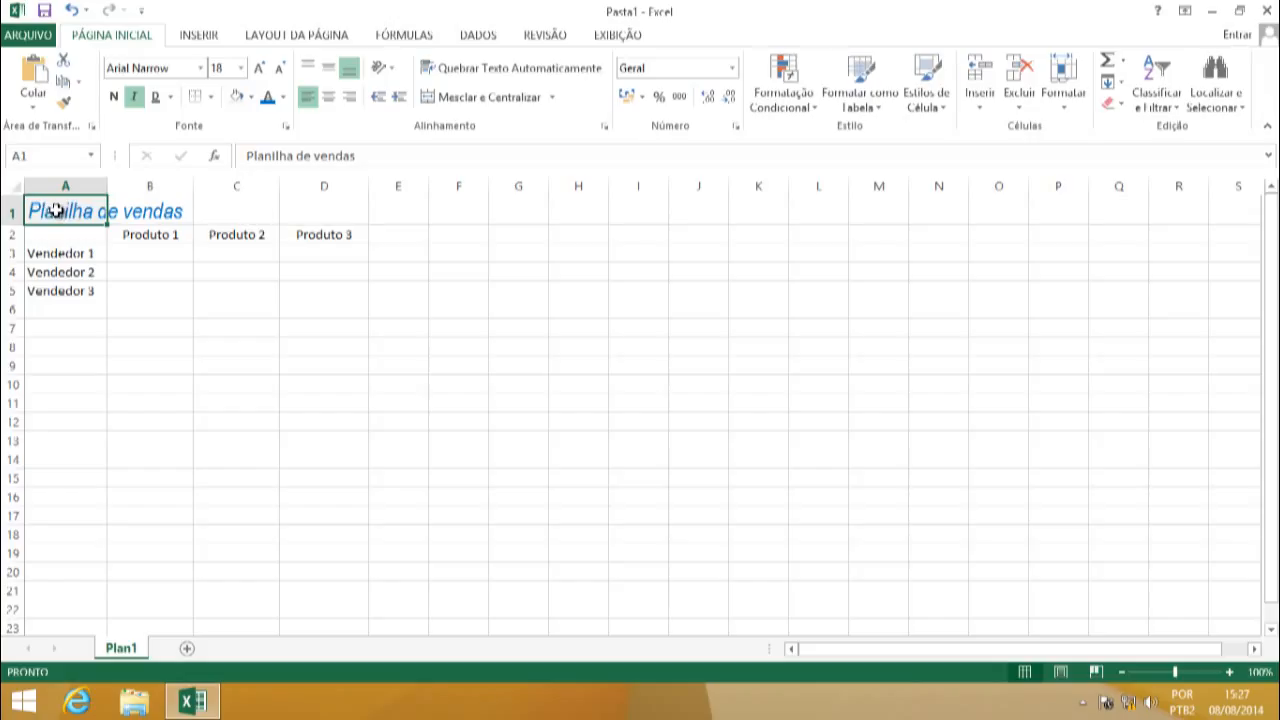
Step: Merge cells A1:D1 and centre the title Planilha de vendas across them
drag(55, 210, 291, 212)
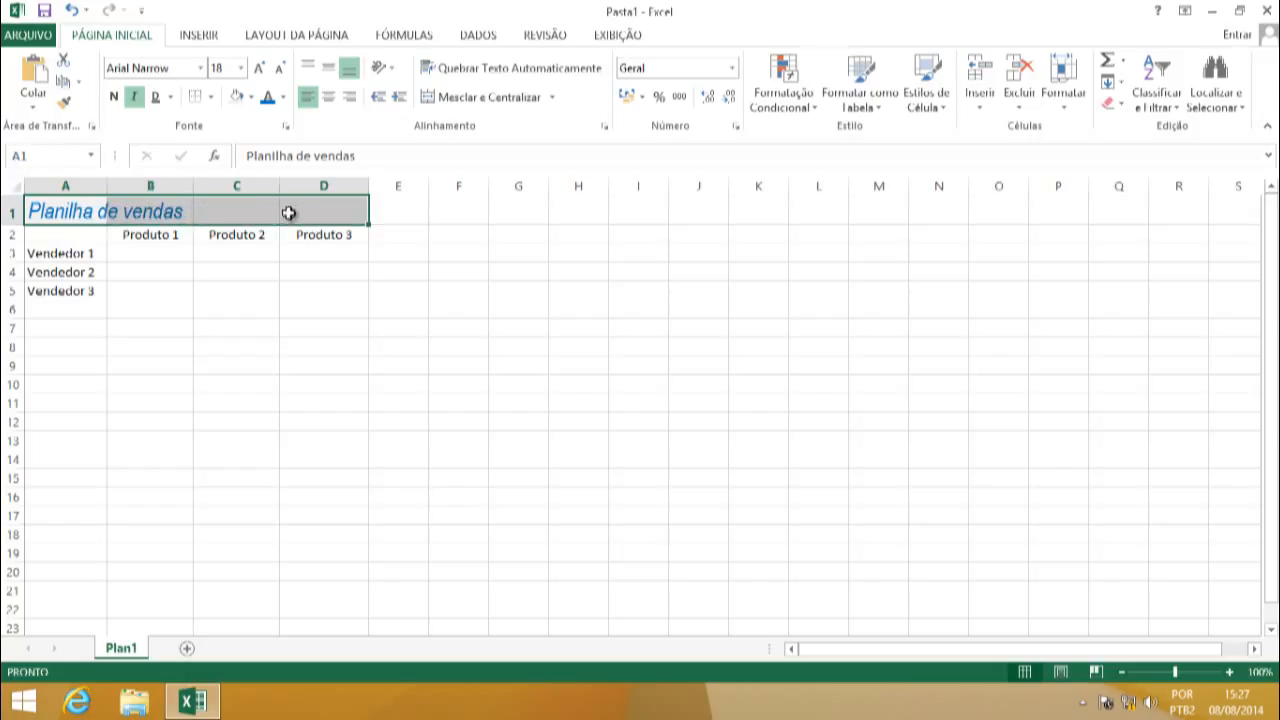
click(487, 100)
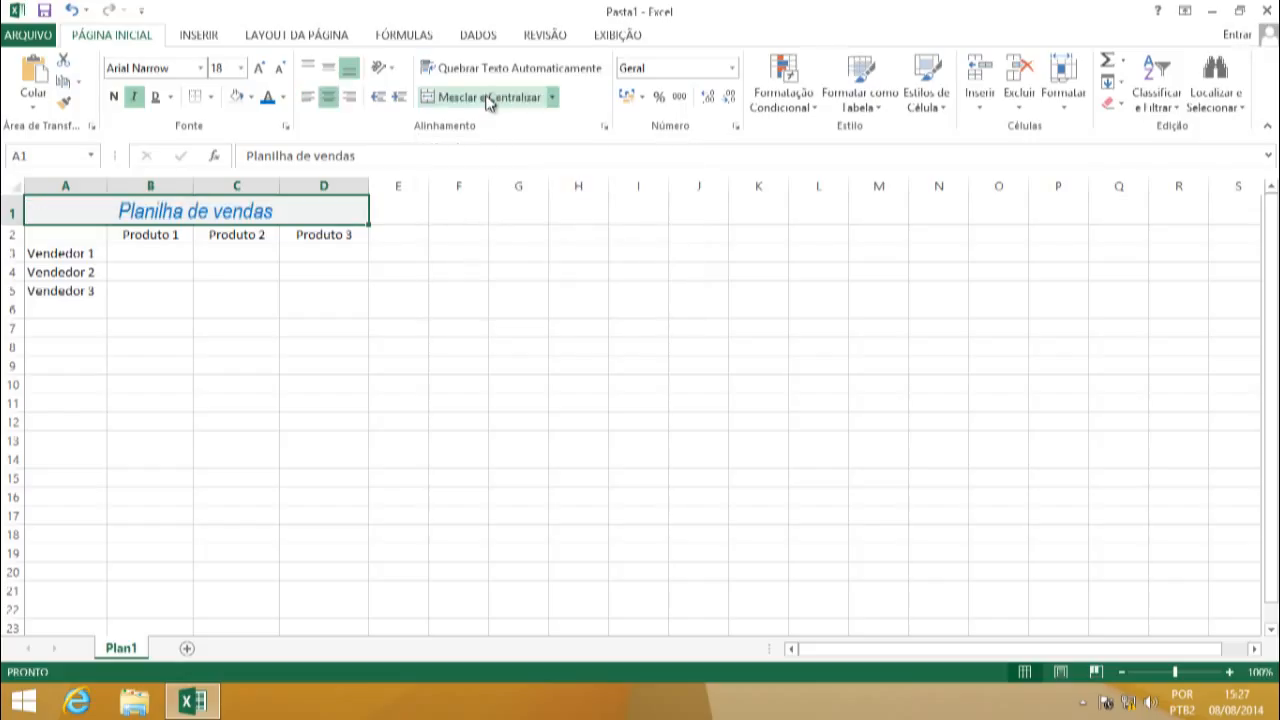
click(130, 238)
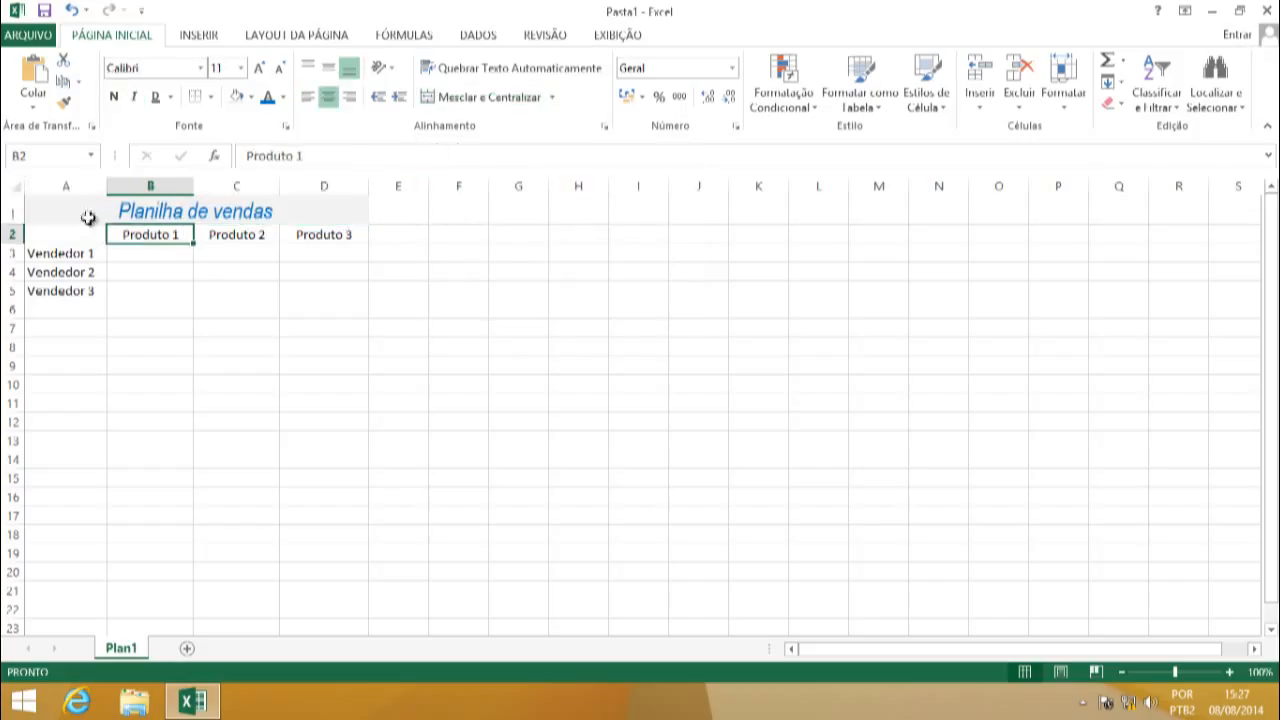
click(71, 209)
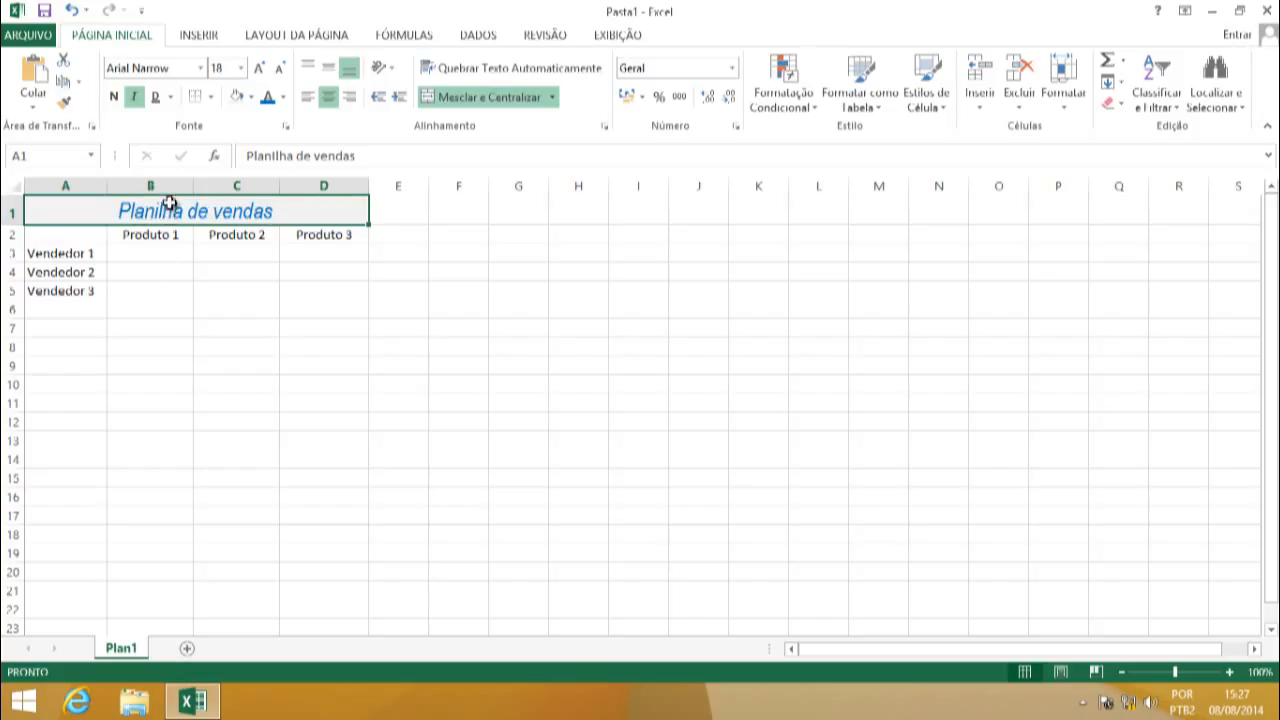
click(167, 237)
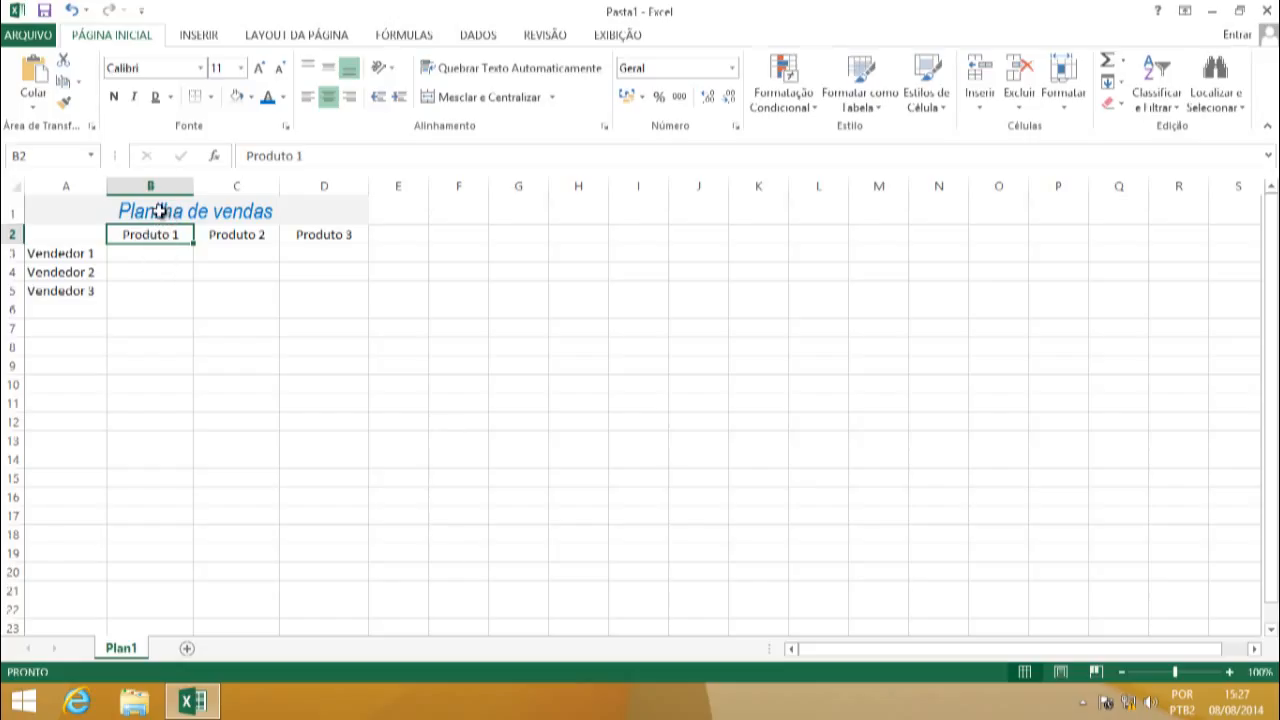
click(160, 211)
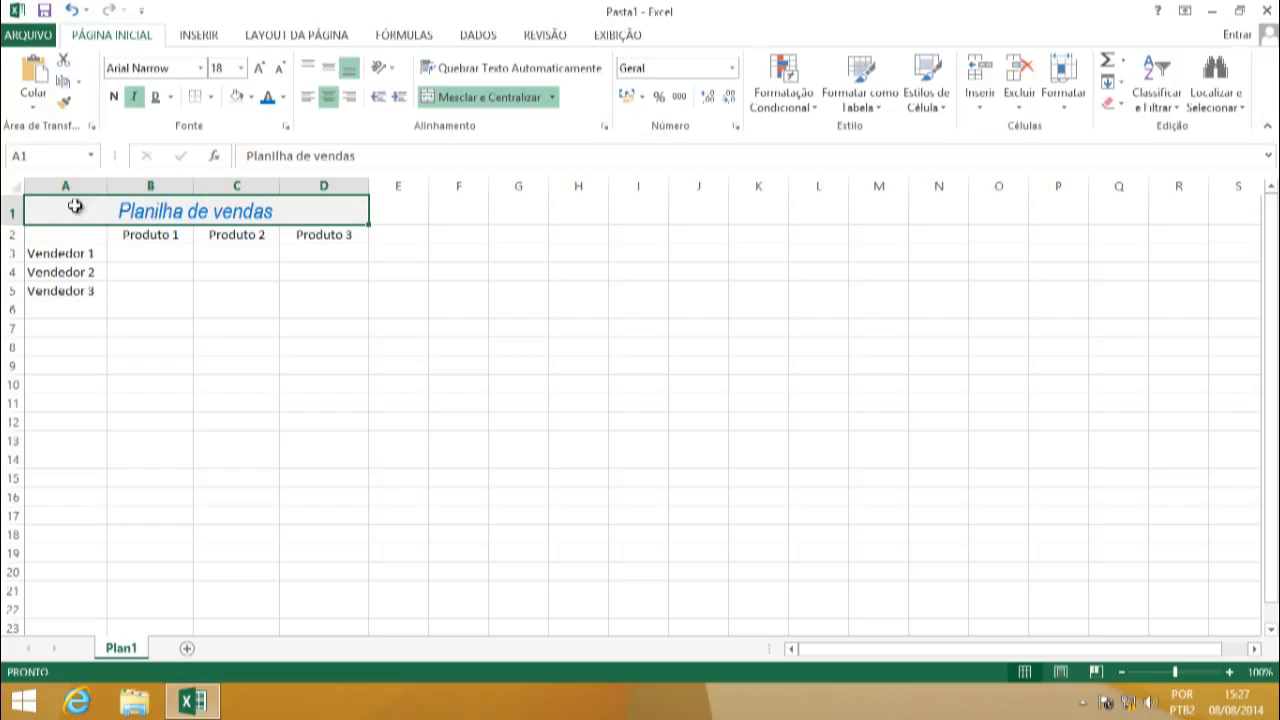